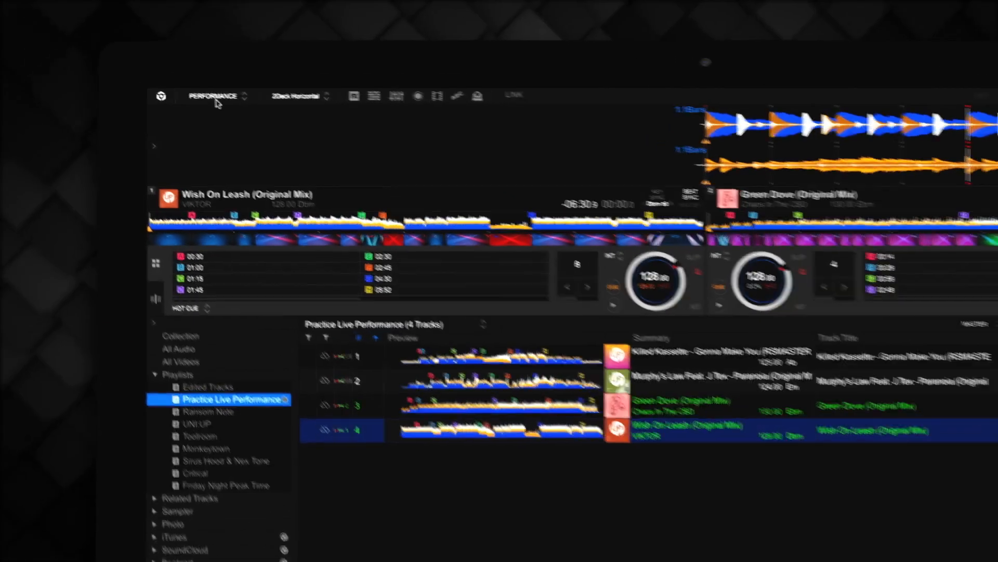
Step: Switch to EDIT mode and load Wish On Leash (Original Mix) from the Practice Live Performance playlist for editing
left_click(134, 57)
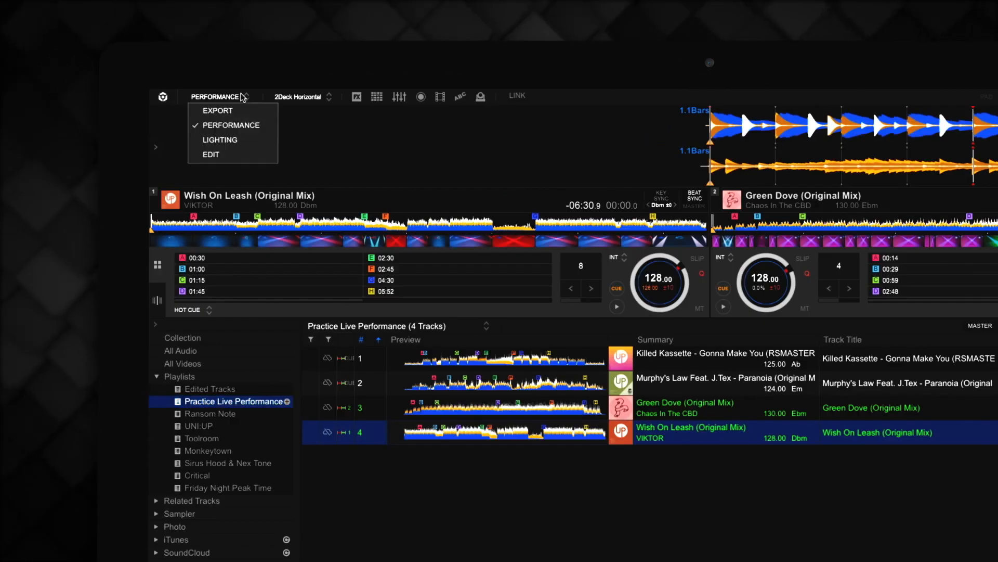
left_click(235, 156)
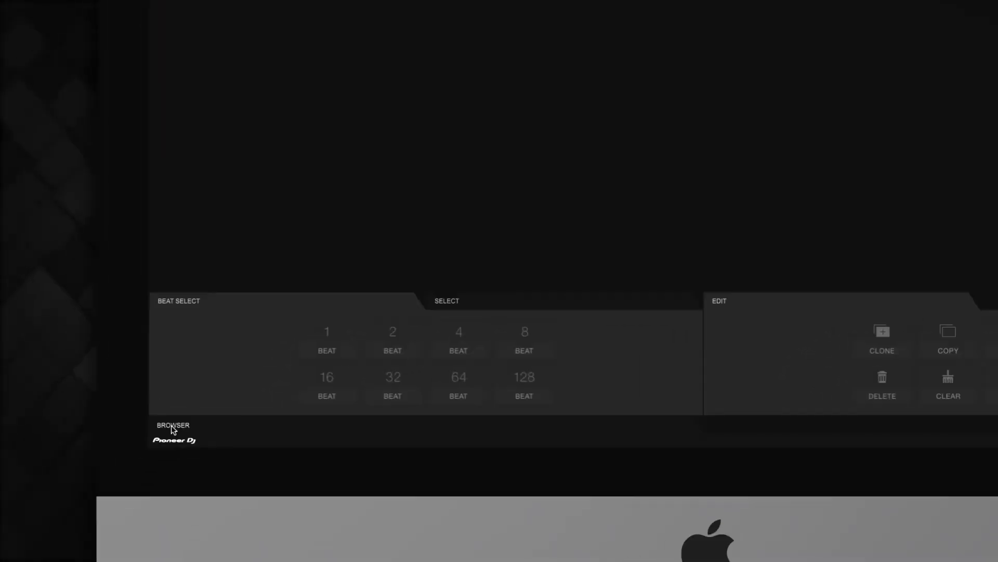
left_click(170, 425)
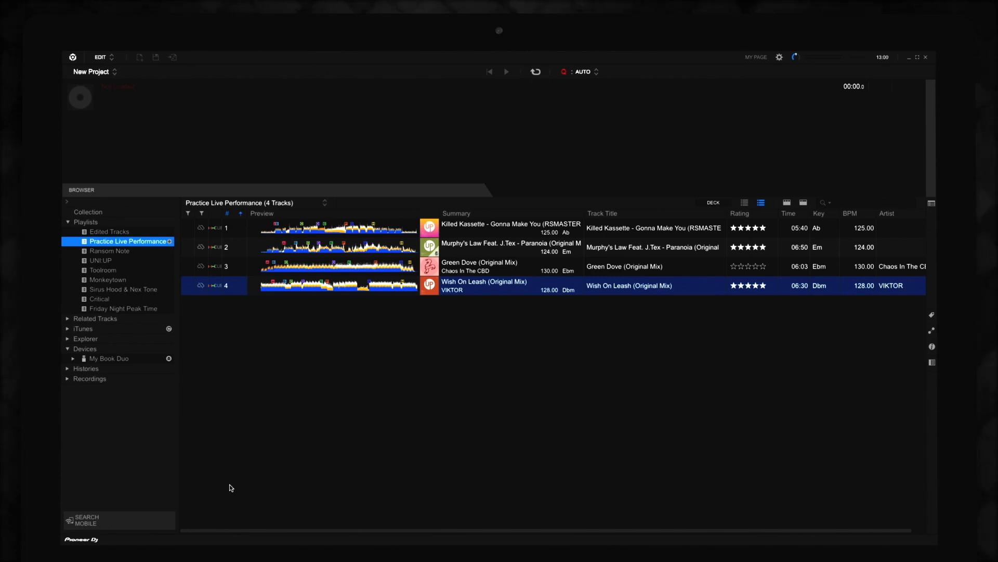
double_click(484, 284)
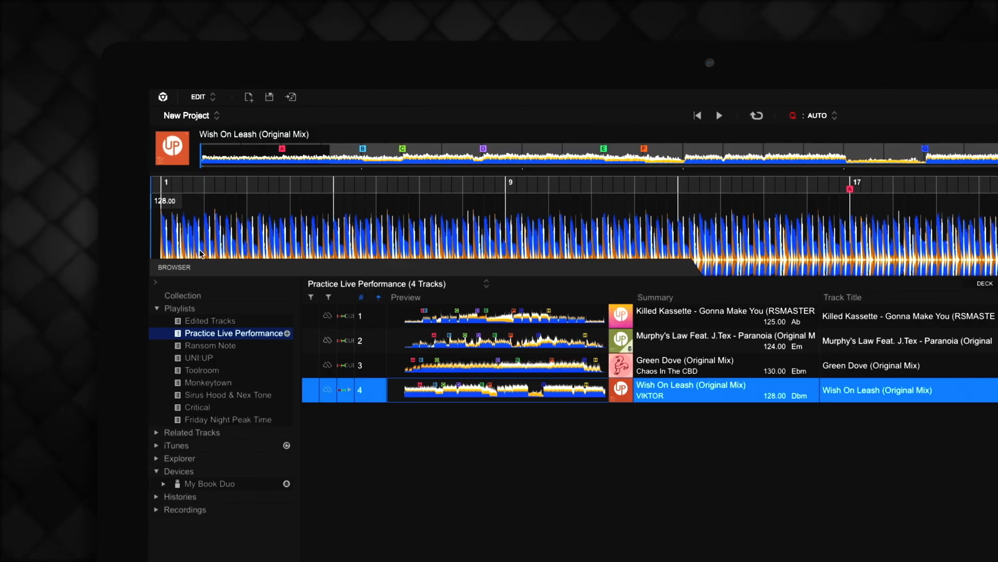
left_click(98, 189)
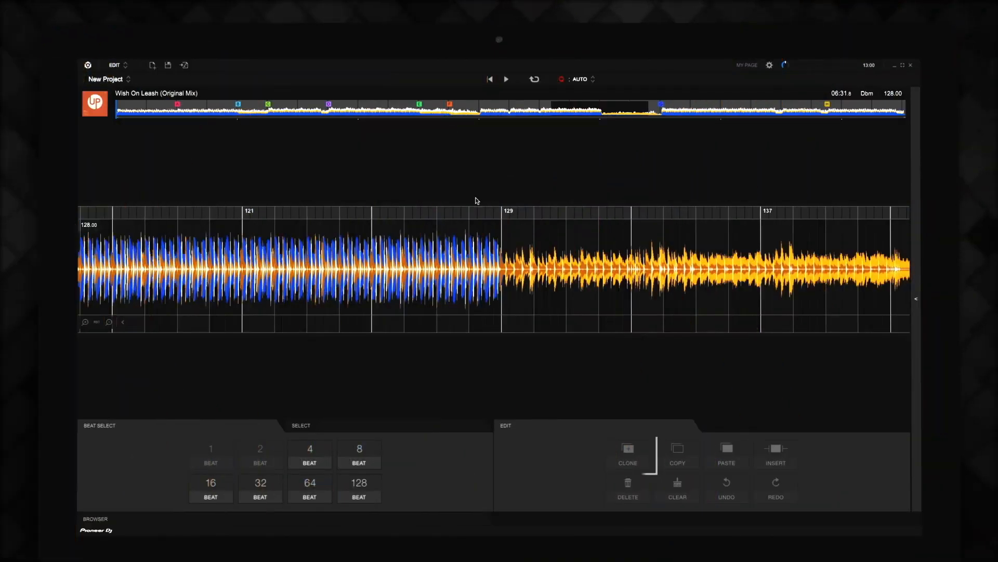
Step: Select the two bars just before bar 129 and clone them twice
left_click(437, 226)
left_click_drag(437, 226, 491, 237)
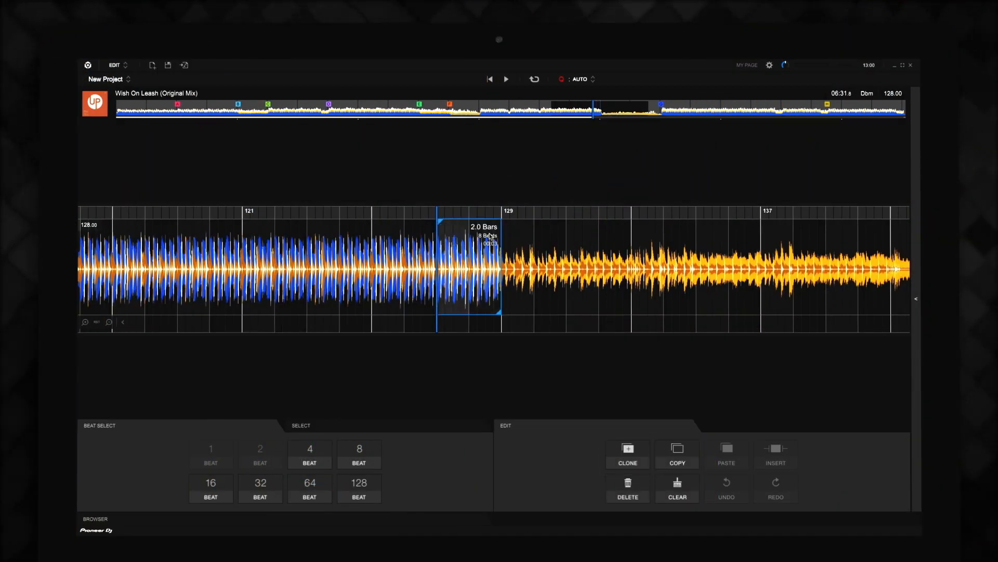
left_click(619, 450)
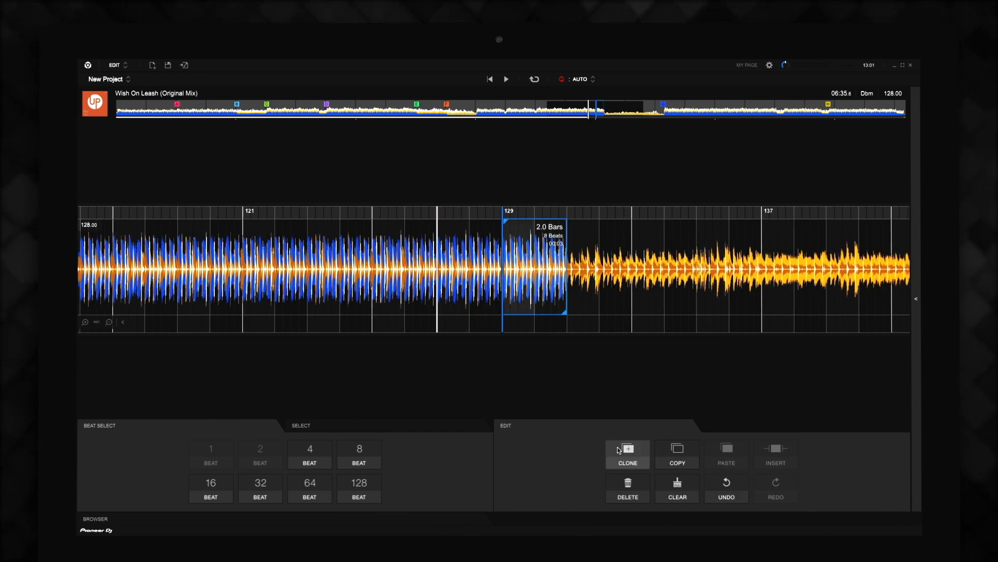
left_click(619, 451)
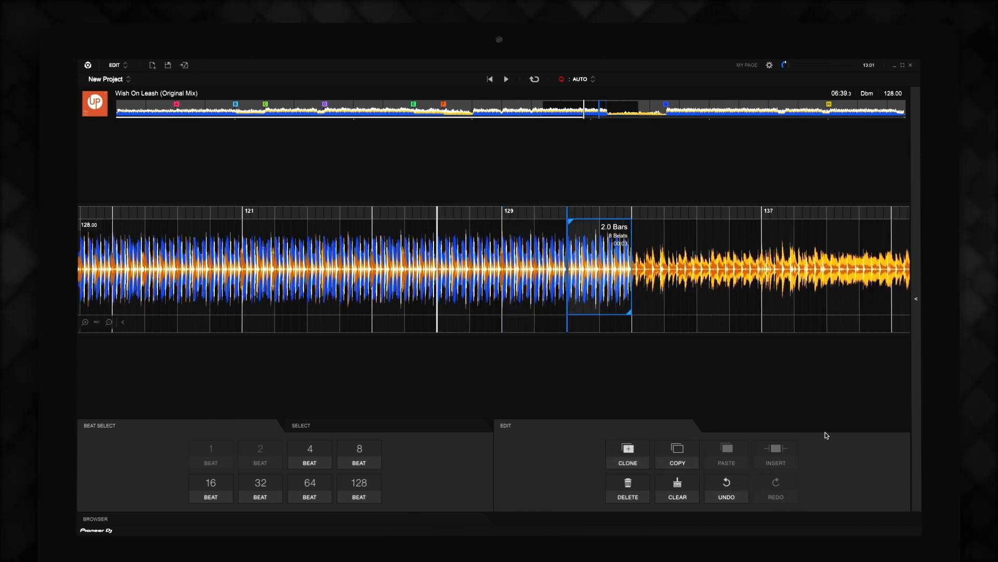
Step: Copy the two bars starting at bar 137, paste them over the audio at bar 129 and insert them at bar 127
left_click(762, 306)
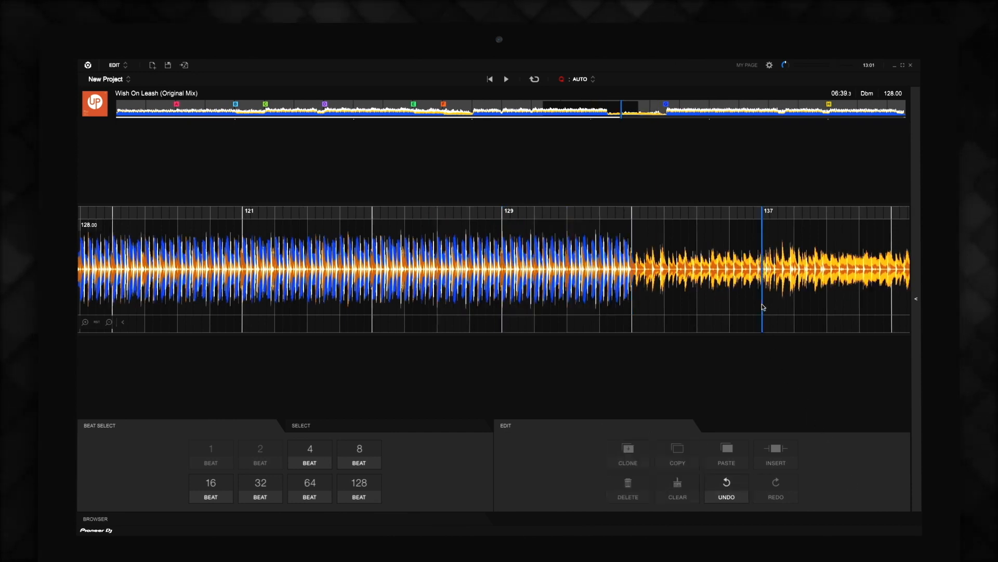
left_click_drag(762, 307, 815, 300)
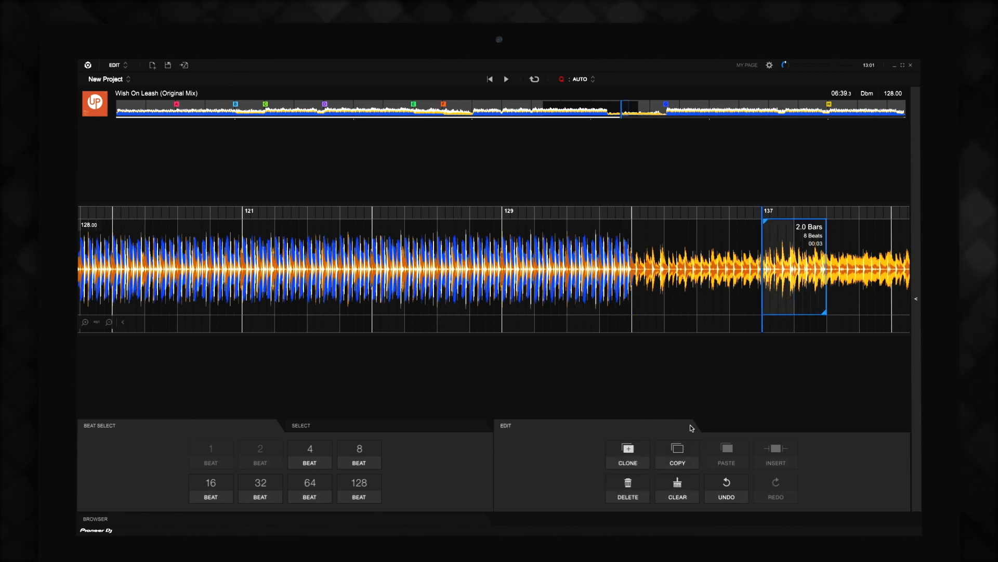
left_click(688, 449)
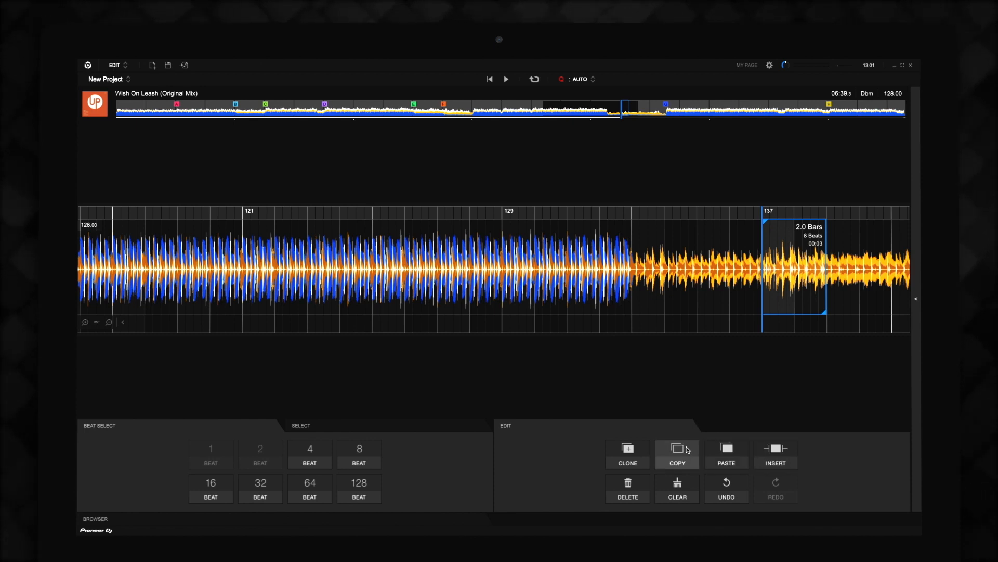
left_click(505, 309)
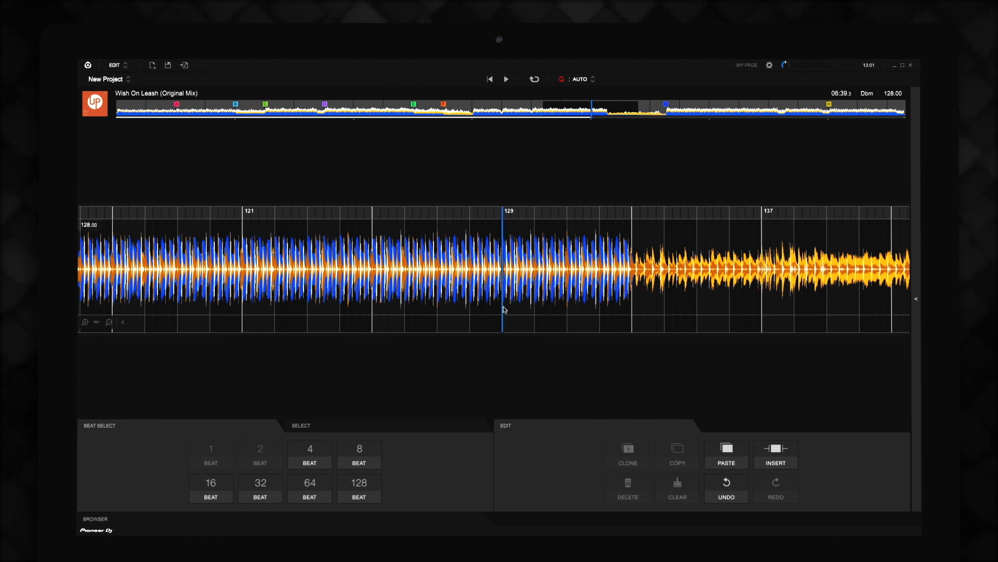
left_click(709, 458)
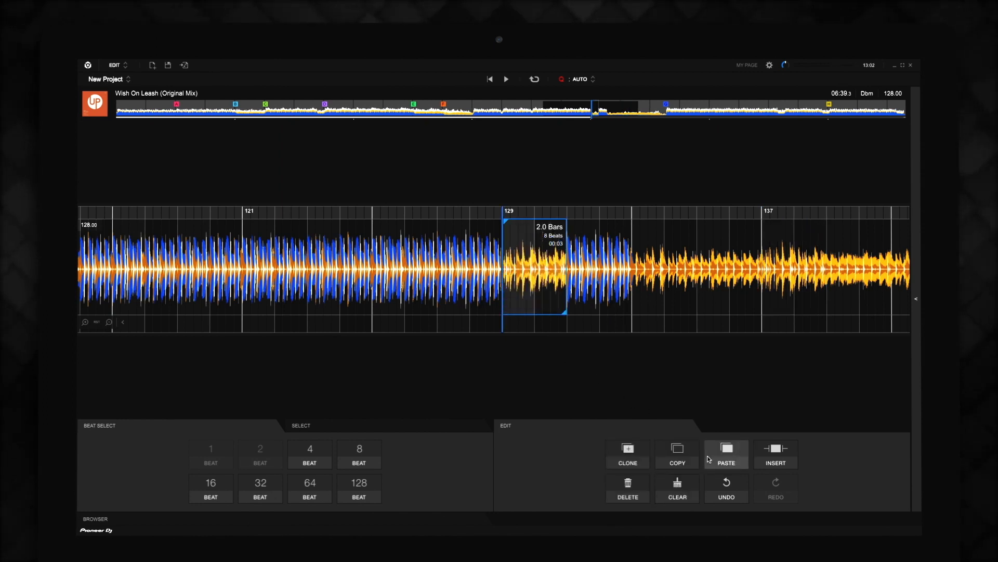
left_click(438, 315)
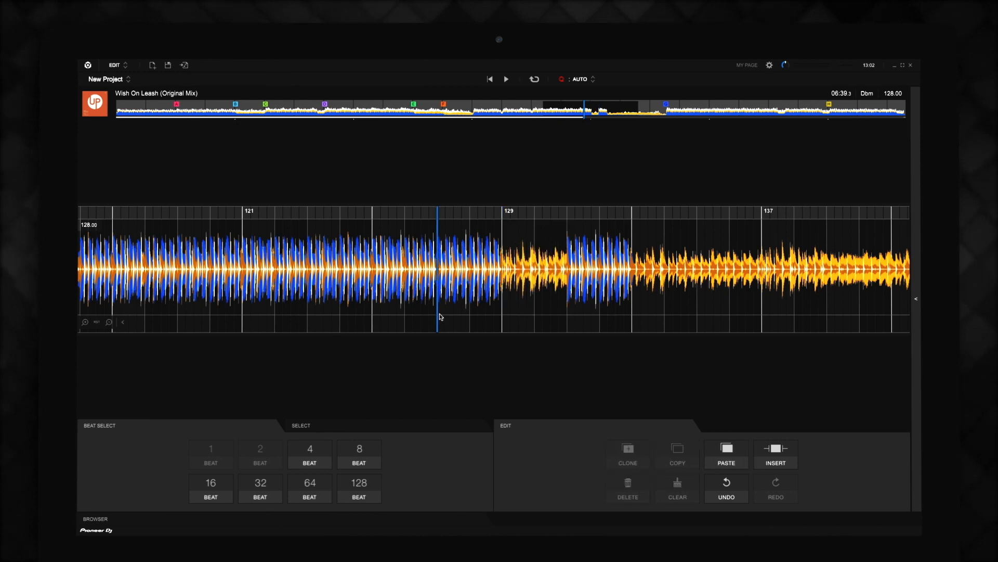
left_click(761, 455)
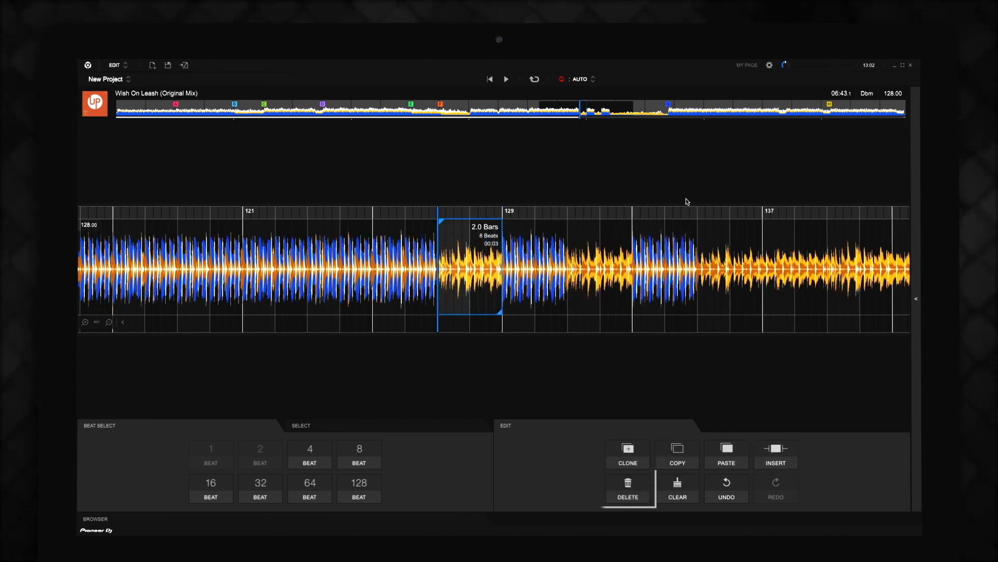
Step: Delete the four-bar section starting at bar 145
left_click(628, 489)
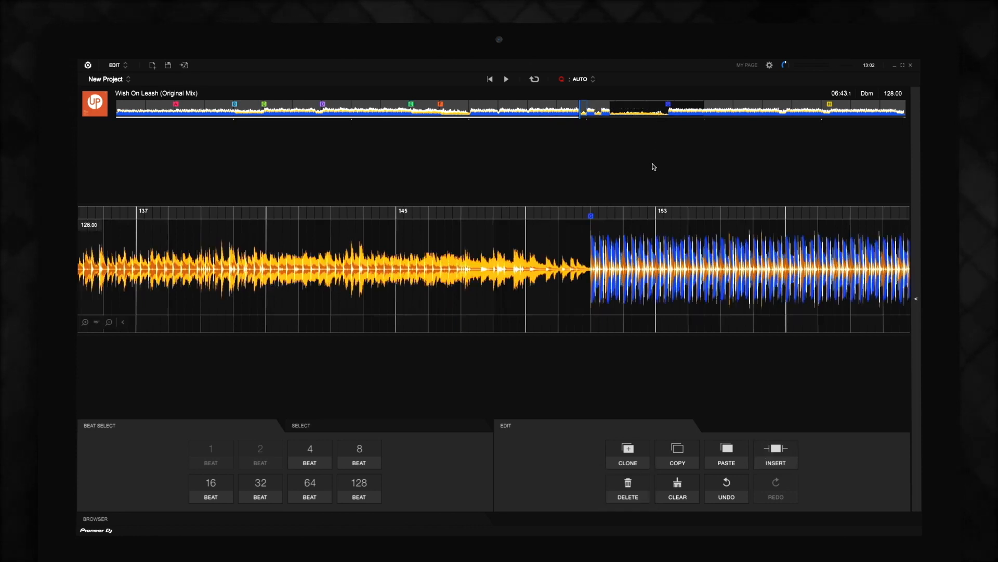
left_click_drag(397, 252, 522, 258)
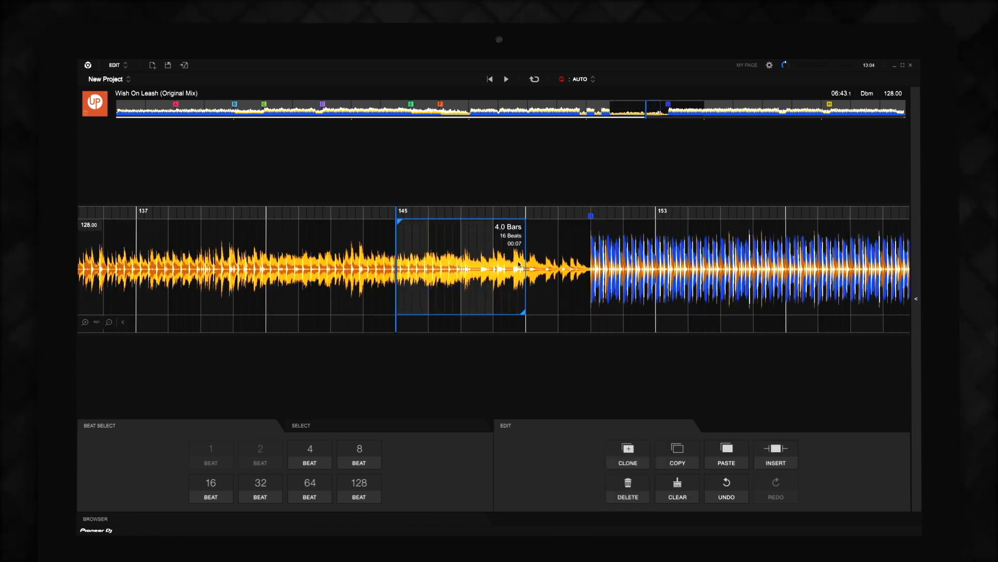
left_click(622, 478)
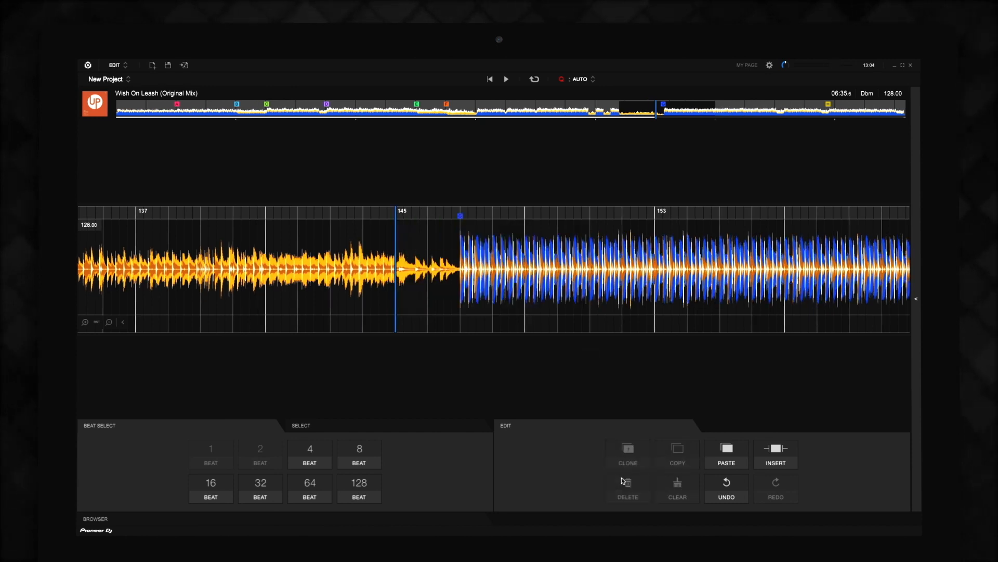
Step: Clear the audio in the four bars from bar 141 up to bar 145
left_click(265, 300)
left_click_drag(265, 300, 387, 303)
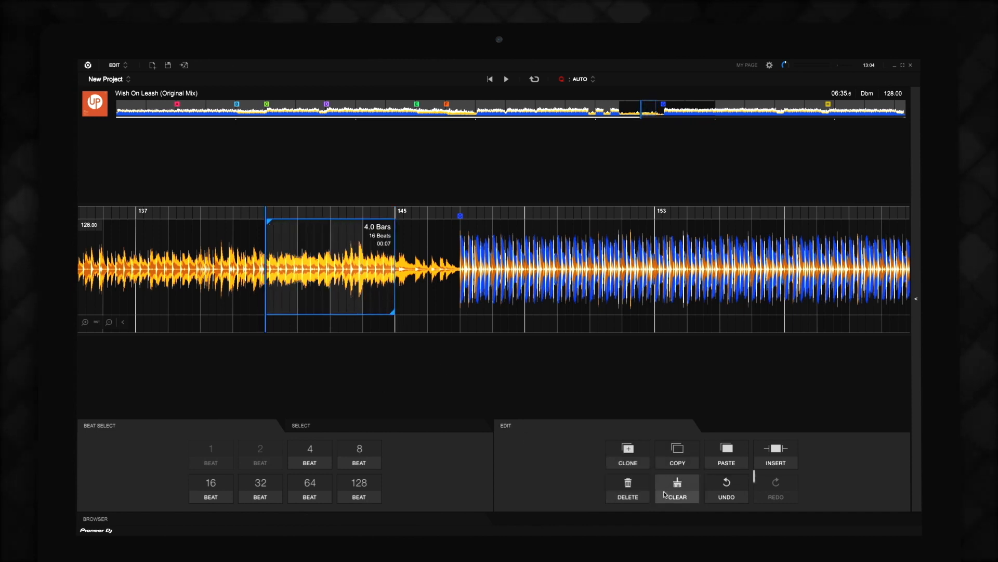
left_click(664, 491)
Step: Undo the clearing and the four-bar deletion, and redo the deletion at bar 145
left_click(718, 483)
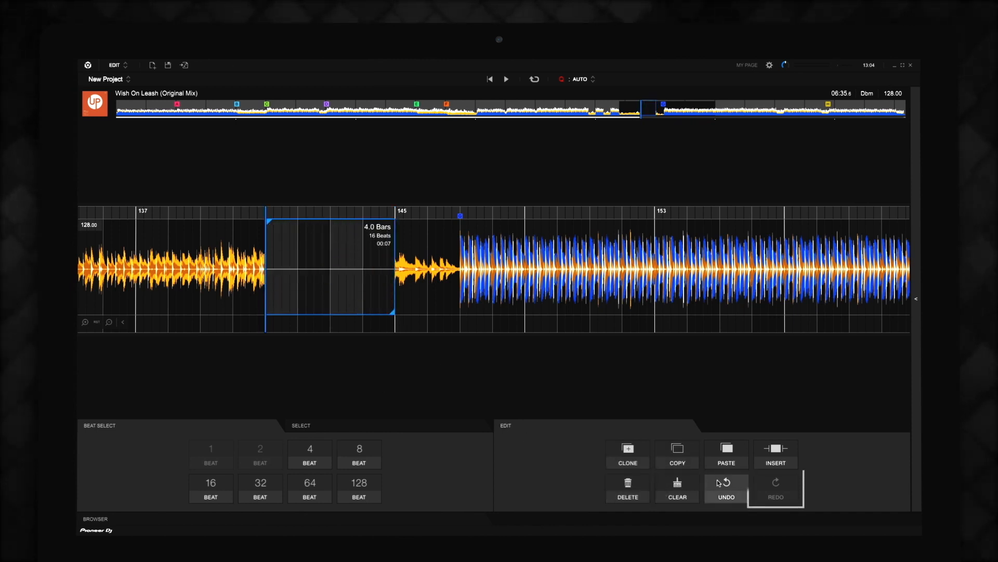
left_click(718, 483)
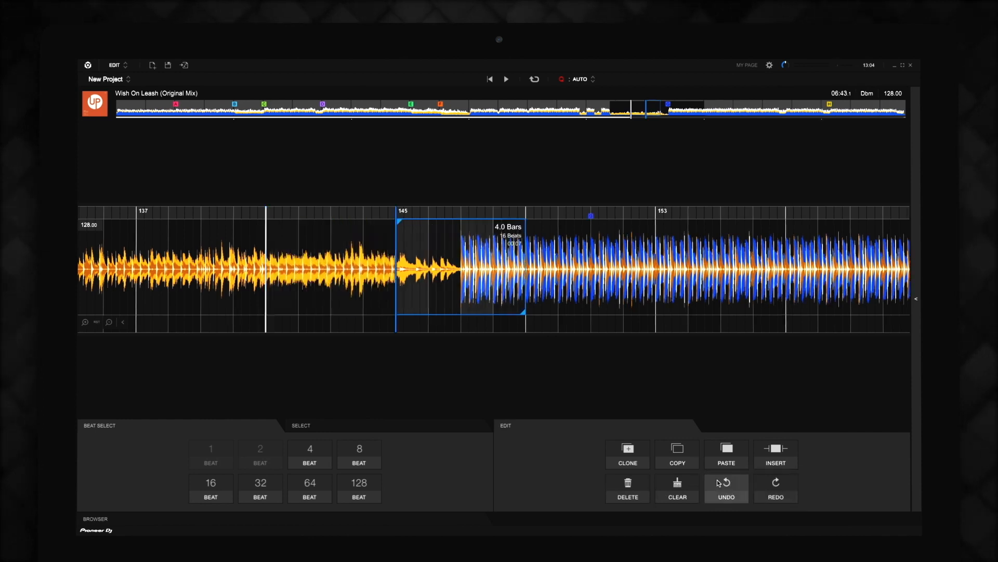
left_click(718, 483)
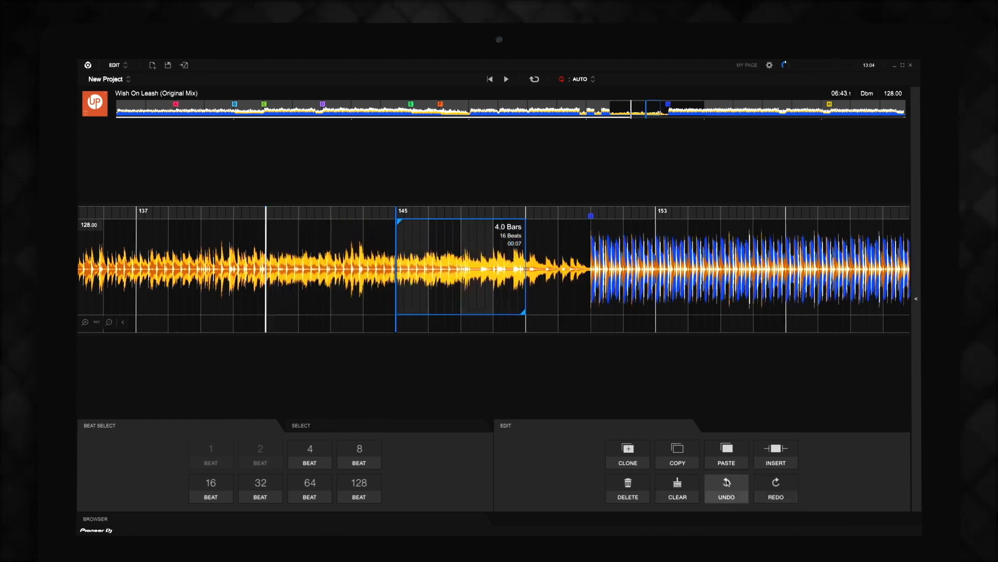
left_click(765, 479)
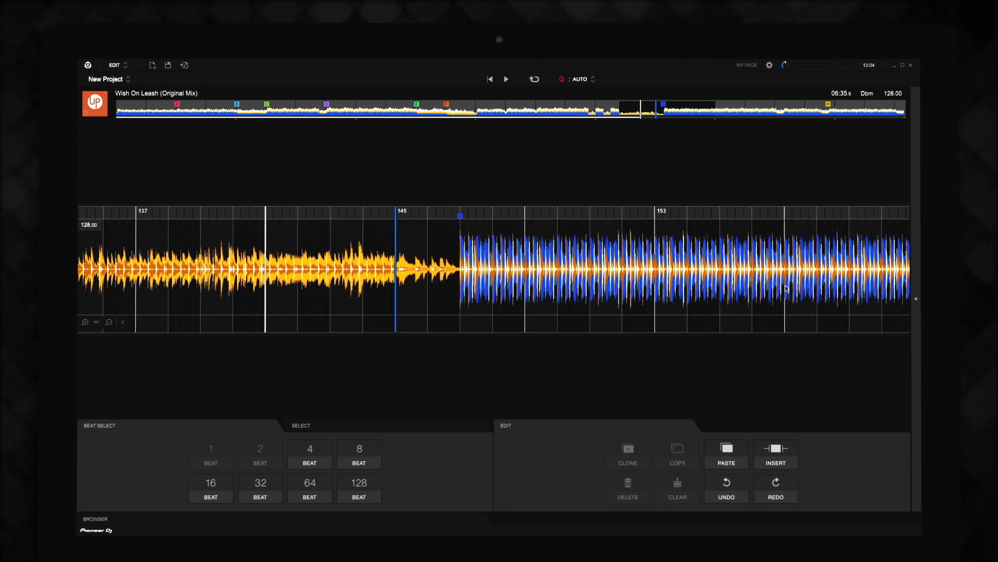
Step: Examine the keyboard settings in the preferences
left_click(768, 65)
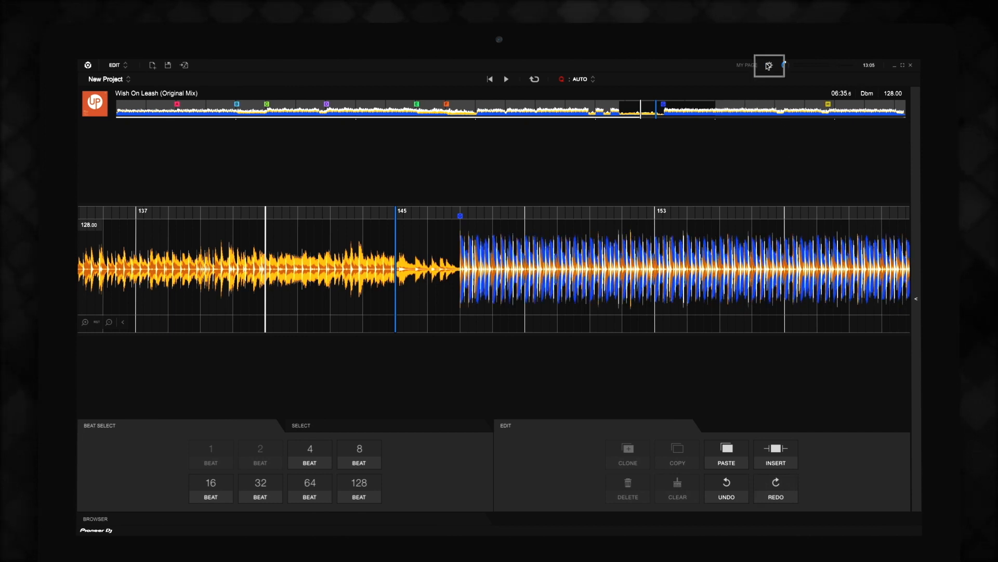
left_click(496, 154)
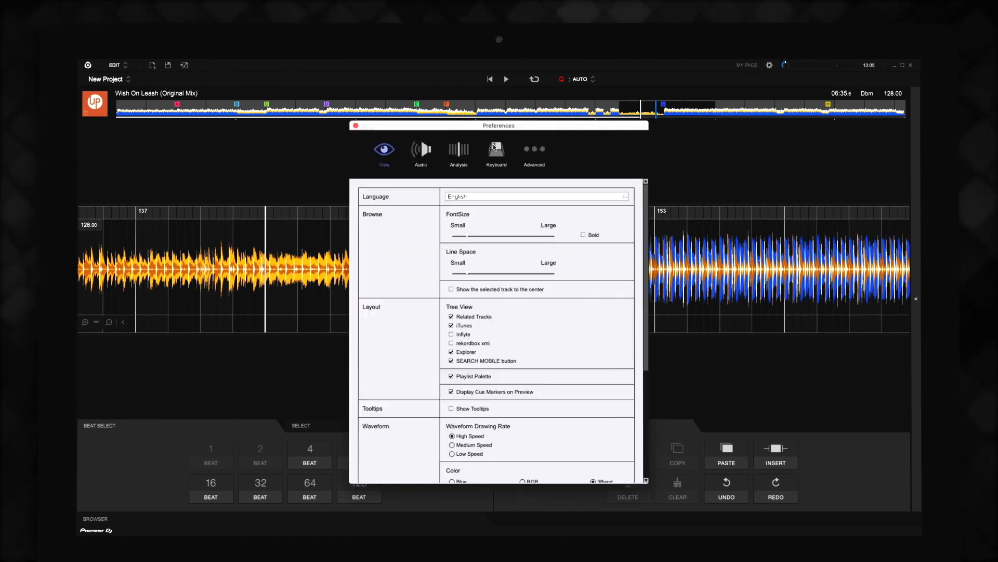
left_click(366, 200)
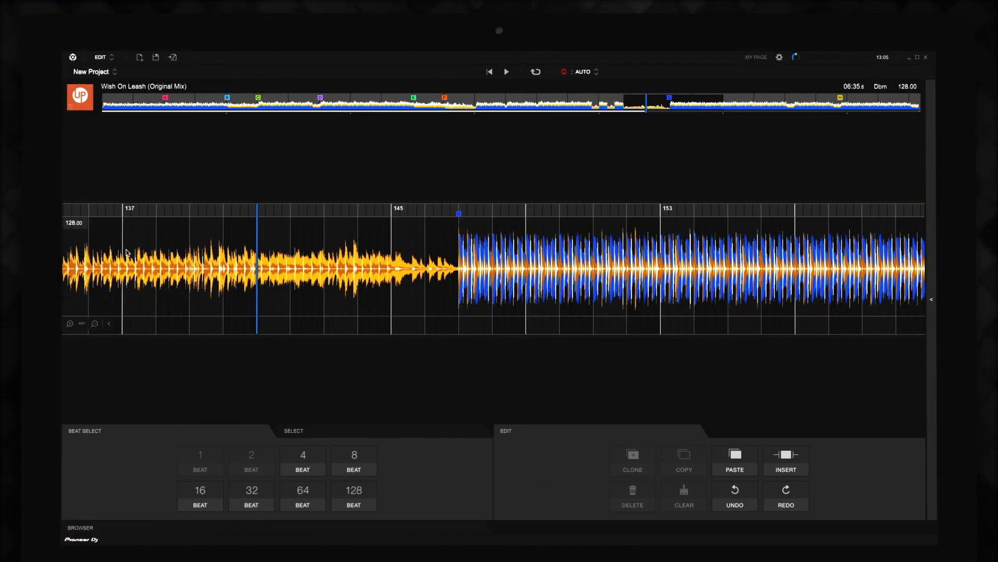
Step: Move the playhead through bars 137, 141 and 145, and select the two bars starting at bar 145
left_click(123, 254)
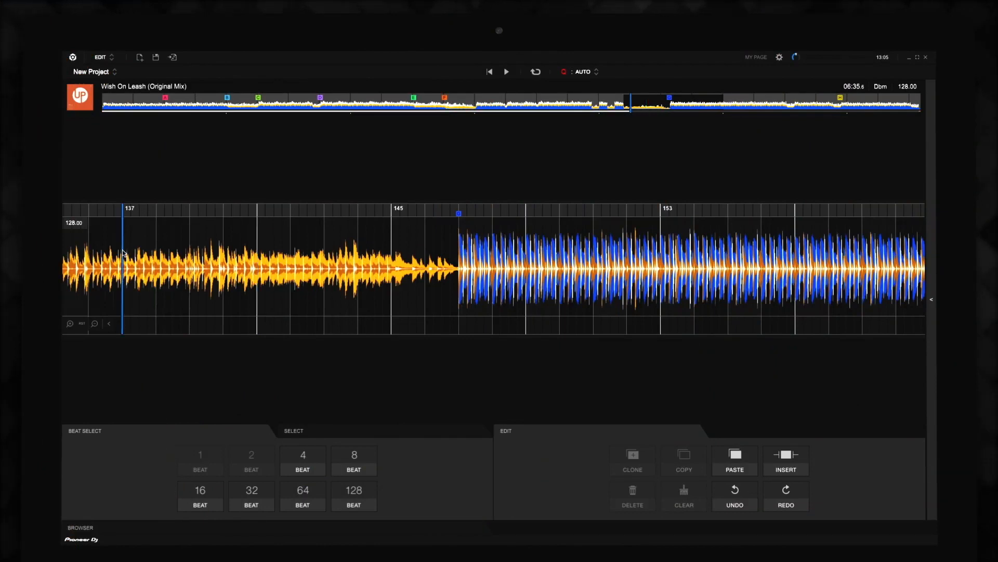
left_click(258, 257)
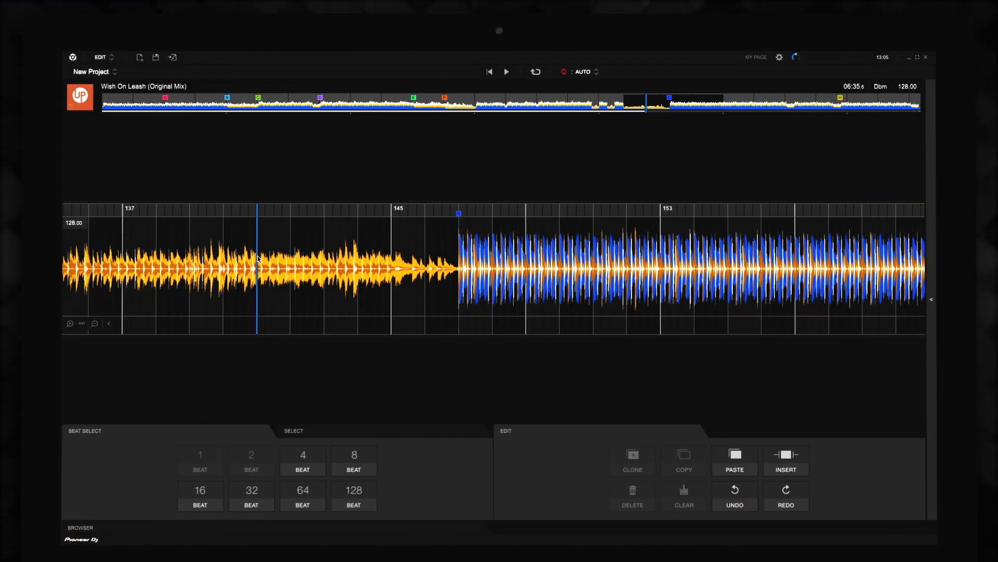
left_click(393, 266)
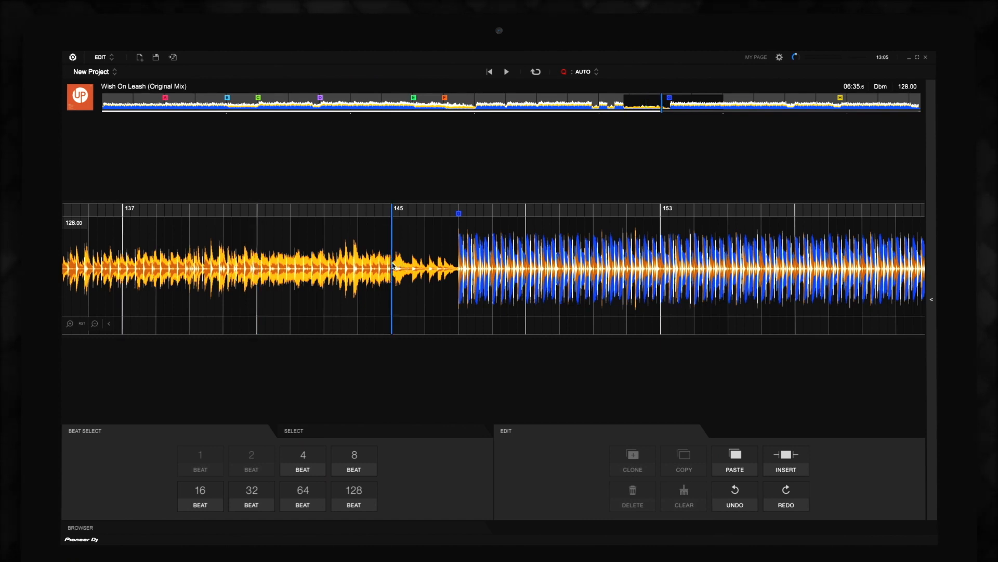
left_click_drag(403, 263, 451, 264)
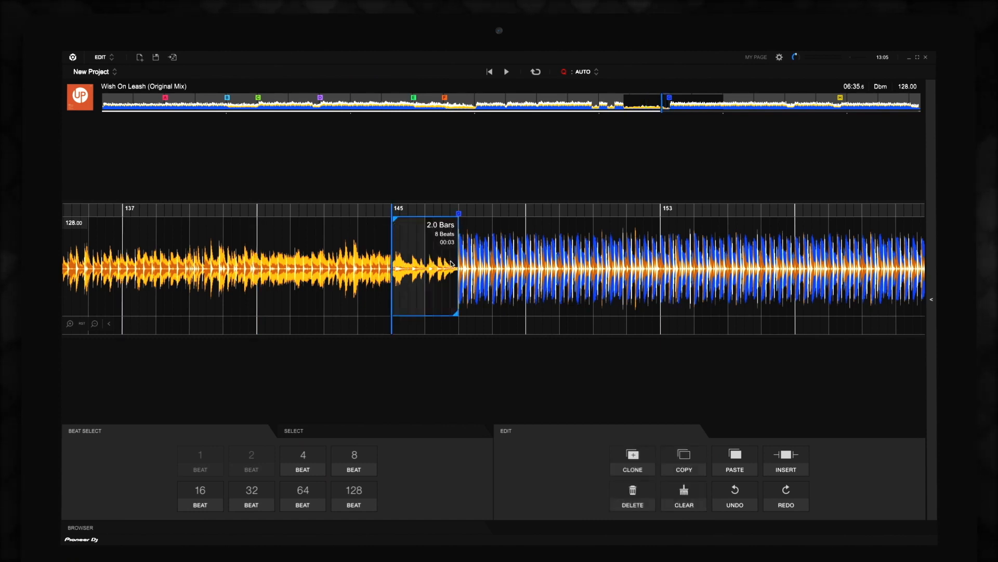
Step: Navigate the waveform past bar 81 to the early part of the track and zoom out for a wider overview
left_click_drag(495, 208, 638, 259)
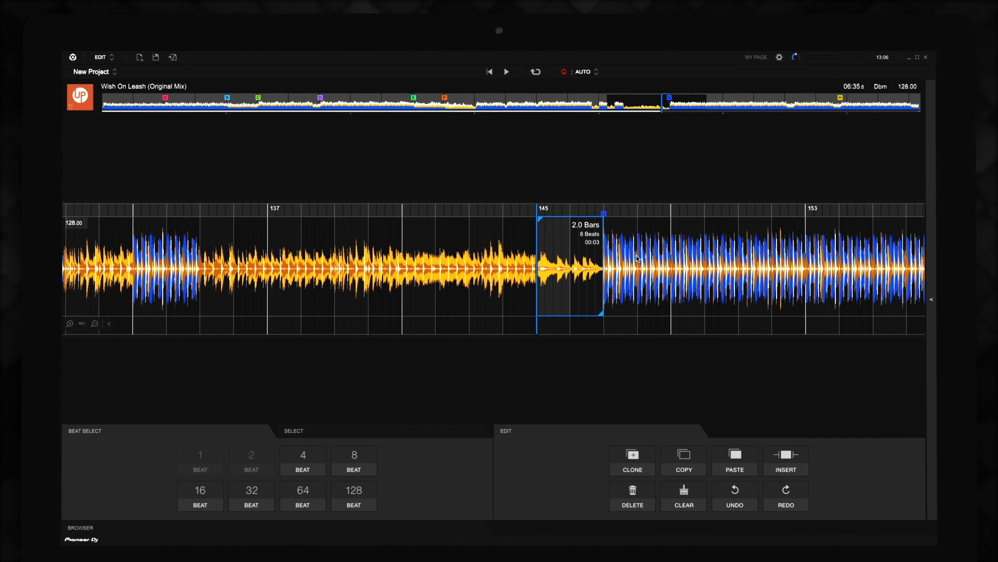
left_click(422, 107)
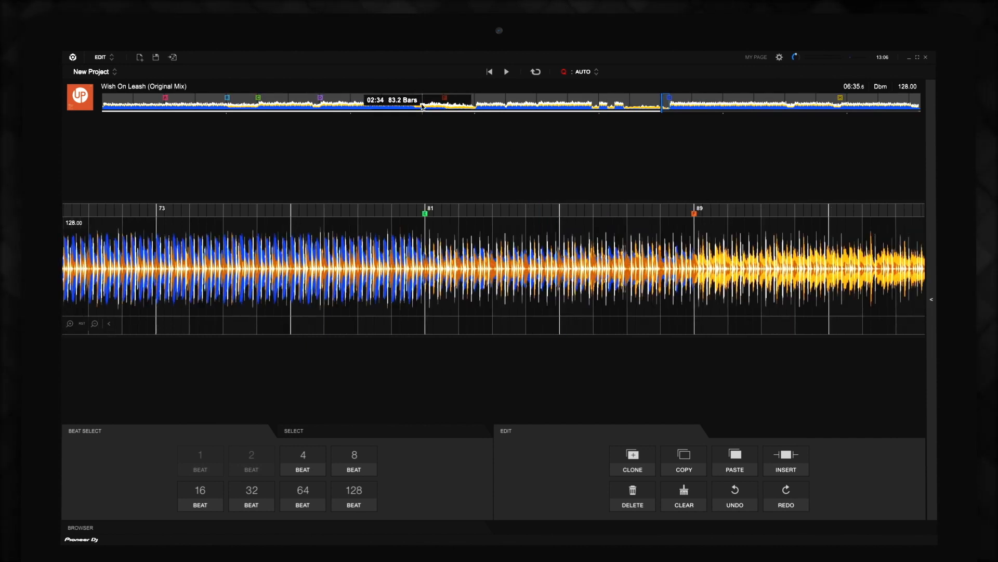
left_click(167, 103)
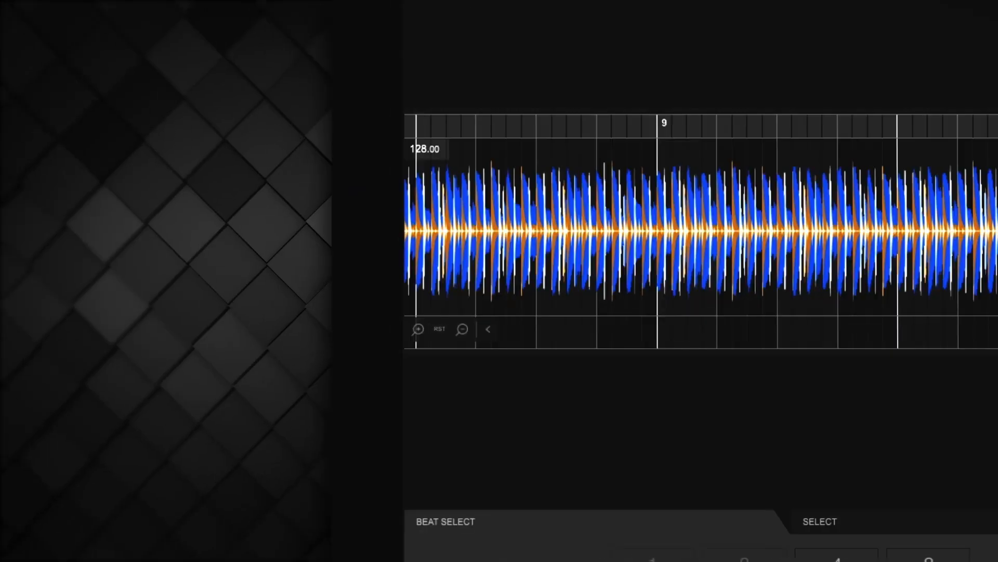
left_click(466, 332)
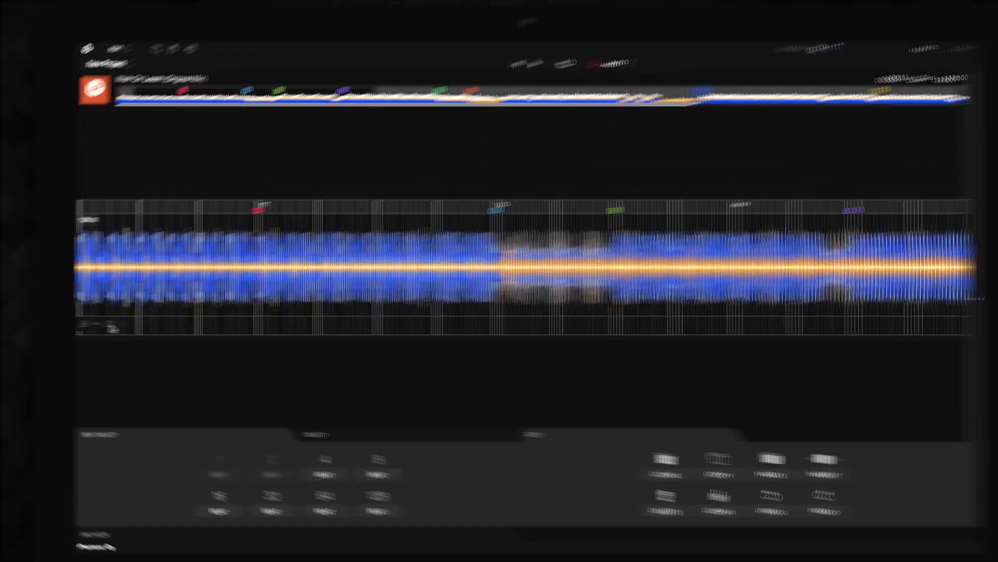
left_click(111, 328)
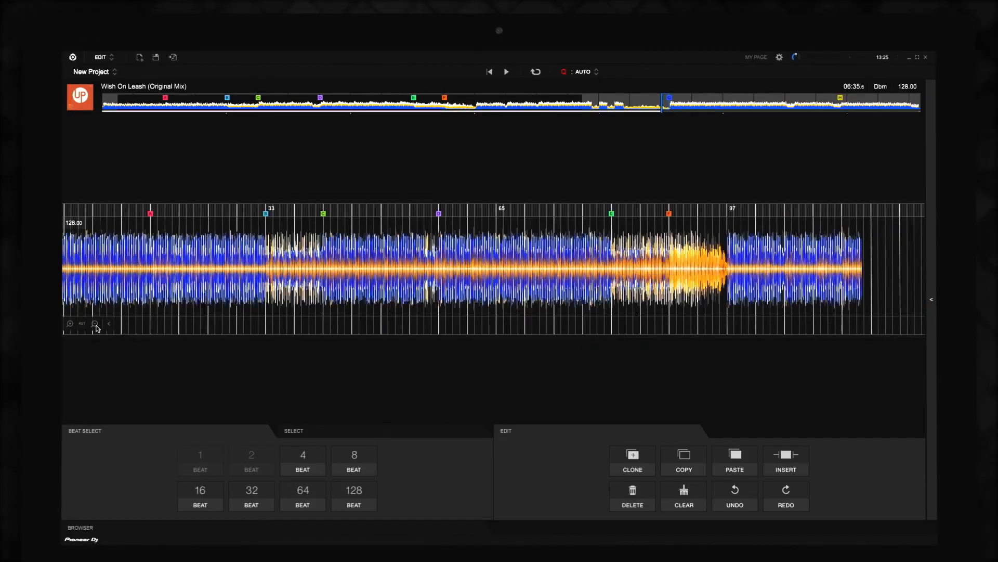
Step: Zoom the waveform in to individual beats around bar 5, and reset the zoom to its default level
left_click(70, 323)
left_click(71, 323)
left_click(71, 323)
left_click(70, 324)
left_click(71, 324)
left_click(70, 324)
left_click(70, 323)
left_click(70, 323)
left_click(70, 324)
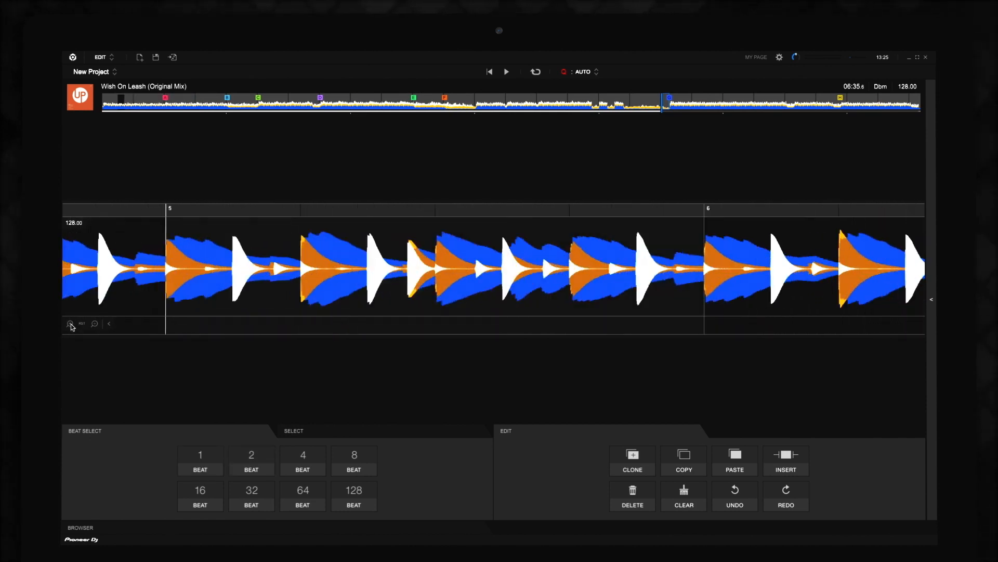
left_click(82, 324)
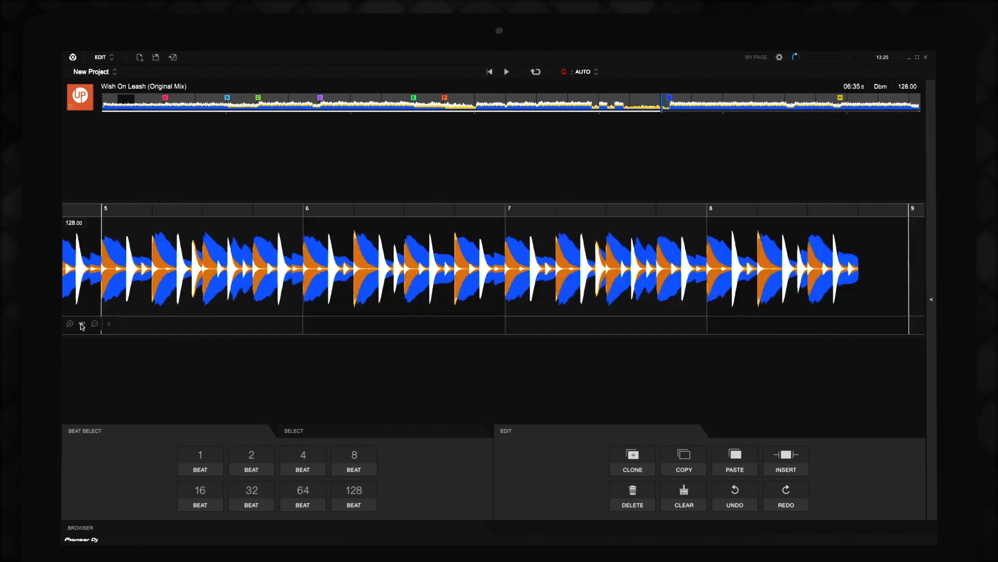
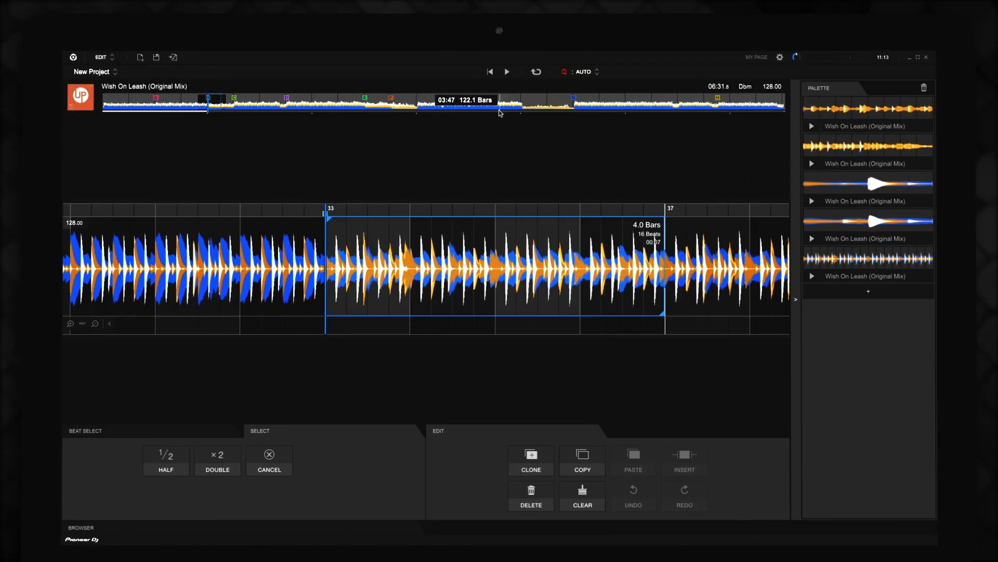
Step: Insert the palette's first two-bar clip at bar 121 and its second two-bar clip at bar 123
left_click(499, 112)
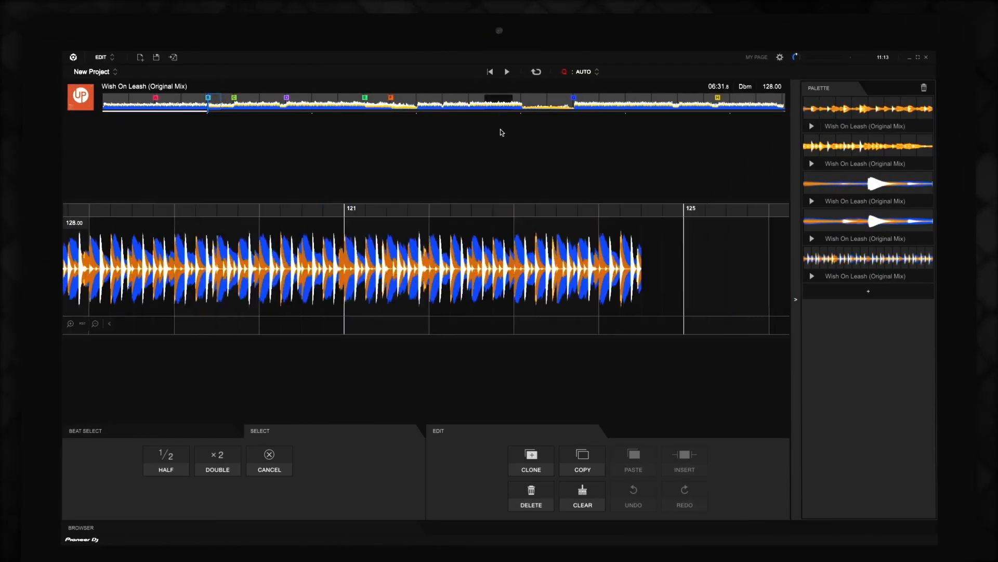
left_click(344, 284)
left_click_drag(814, 111, 358, 270)
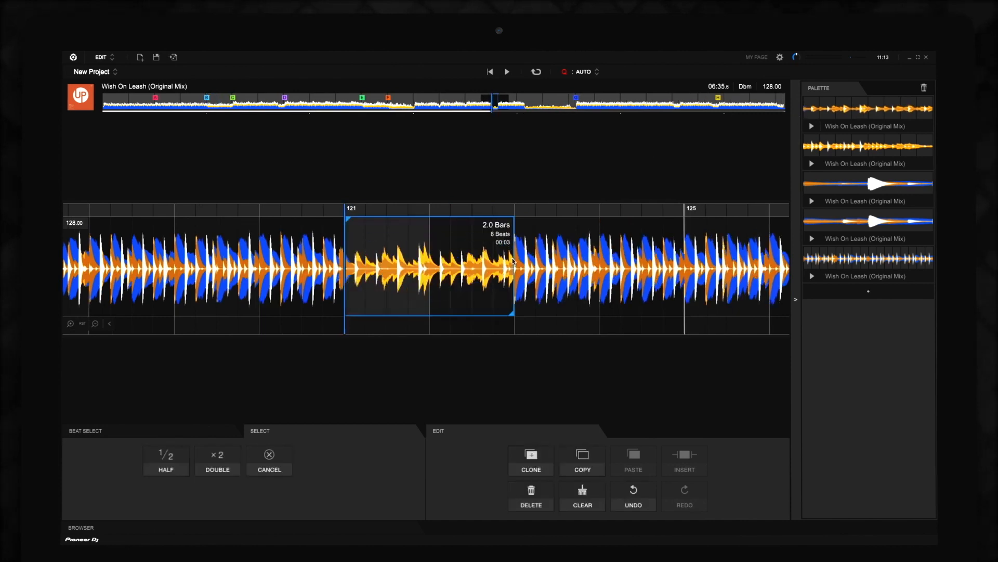
left_click(513, 261)
left_click_drag(814, 143, 516, 254)
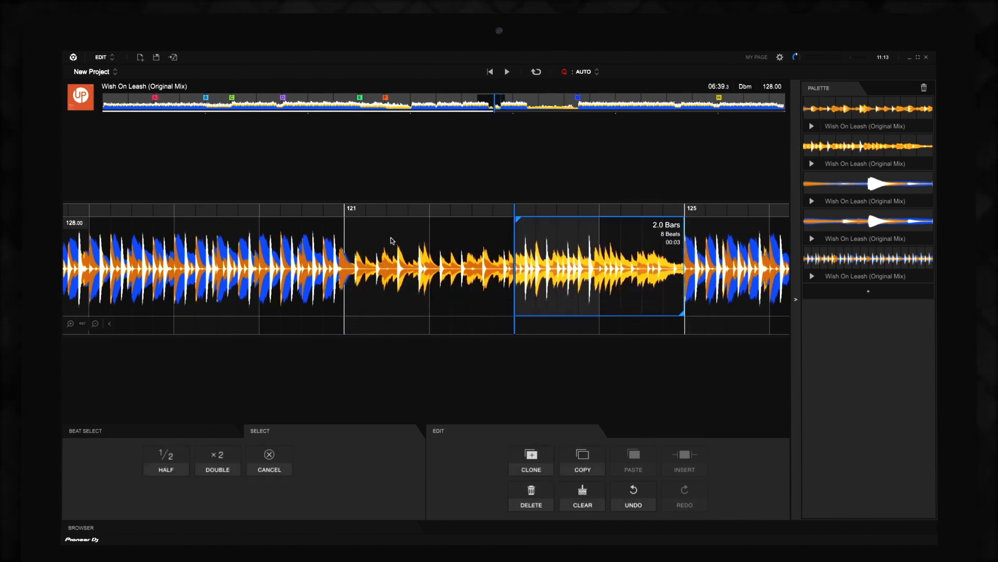
Step: Play the track from bar 120 through the inserted palette clips
left_click(349, 249)
left_click(260, 256)
left_click(508, 72)
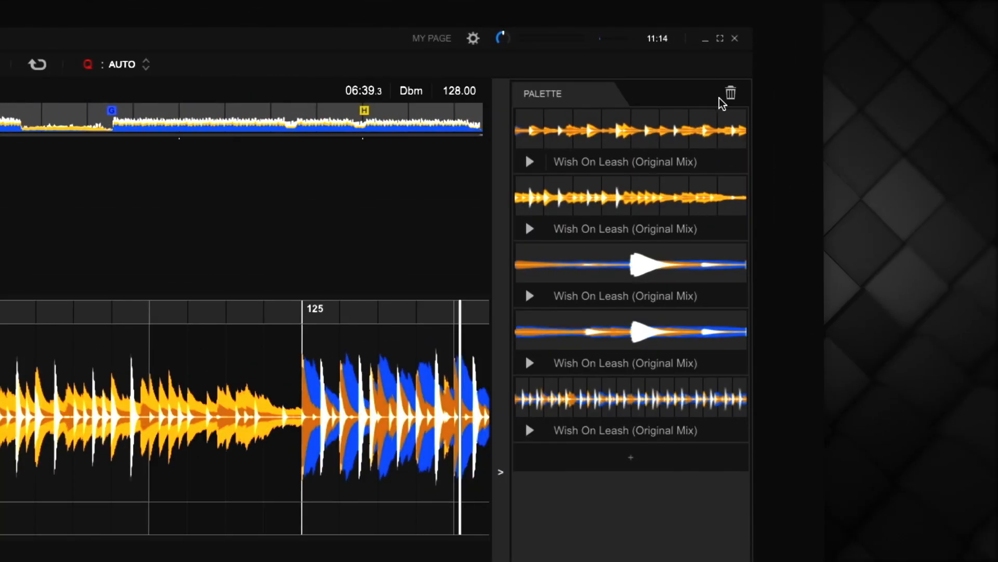
Step: Delete the fifth and fourth clips from the palette
left_click(923, 90)
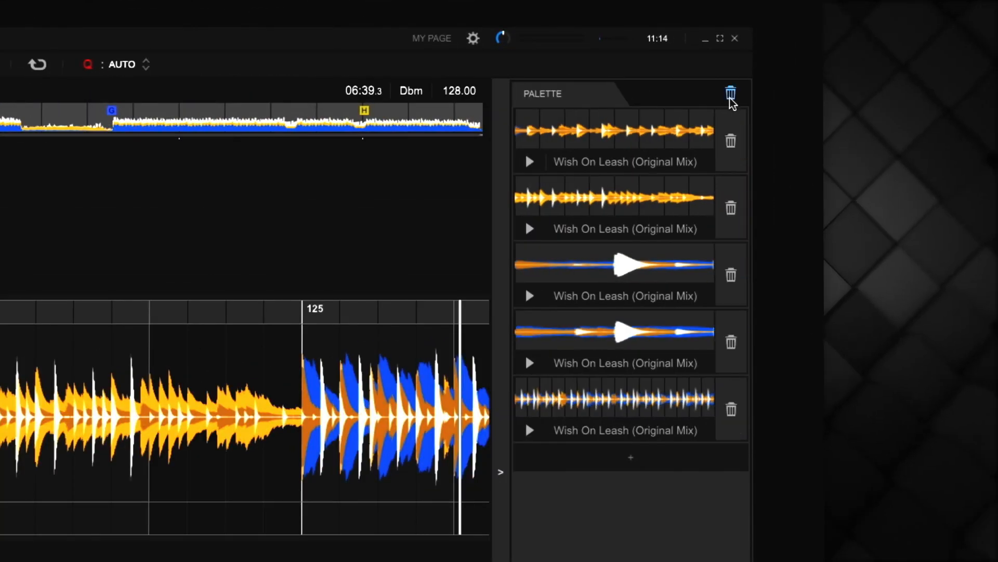
left_click(731, 409)
left_click(731, 342)
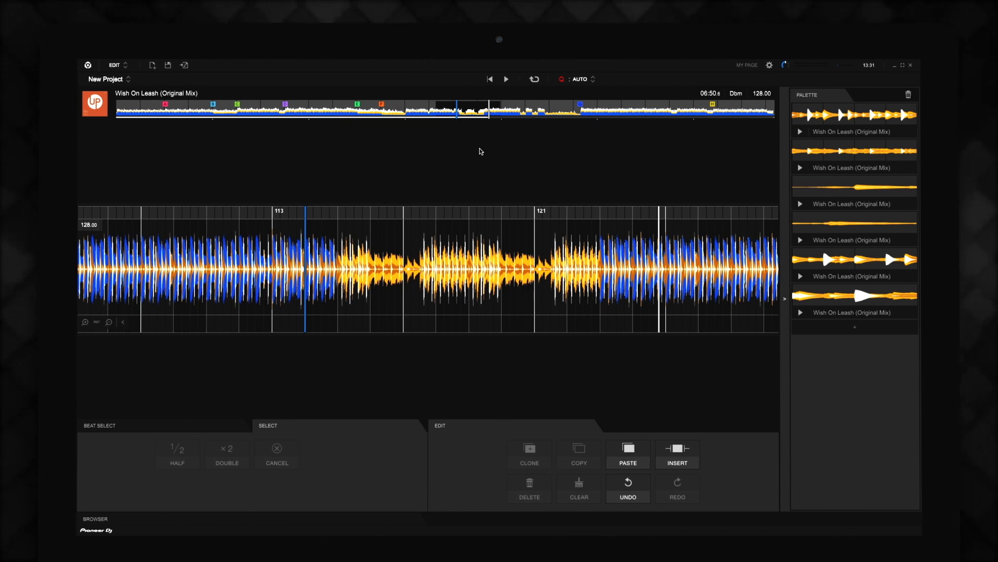
Step: Select the first 40 bars of the track and clone them
left_click(121, 108)
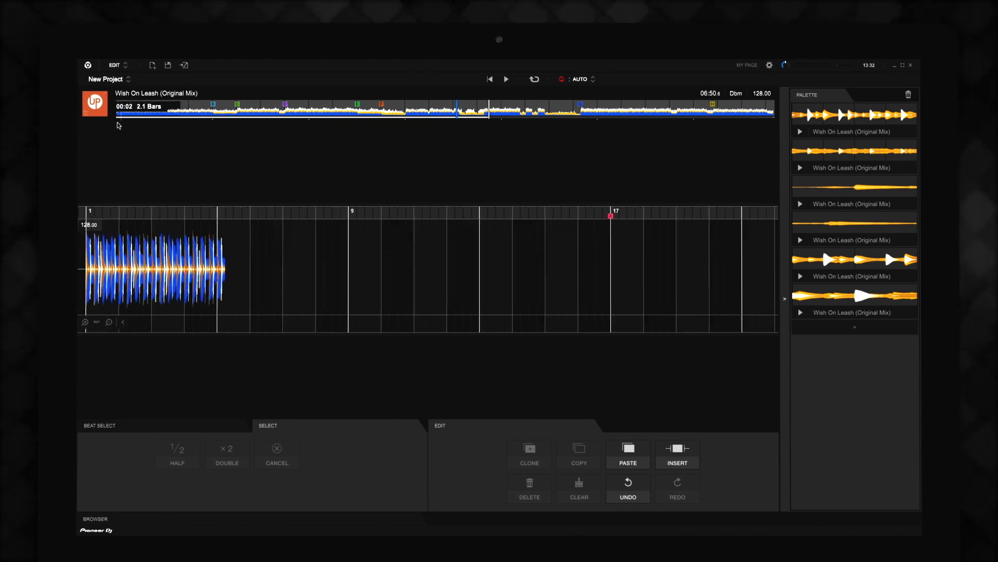
left_click(109, 323)
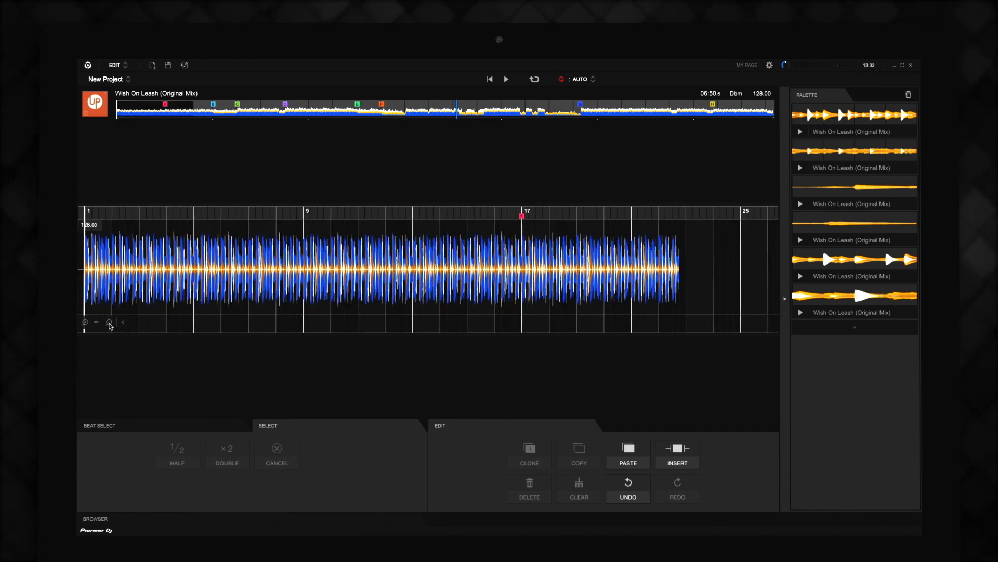
left_click(109, 323)
left_click(109, 323)
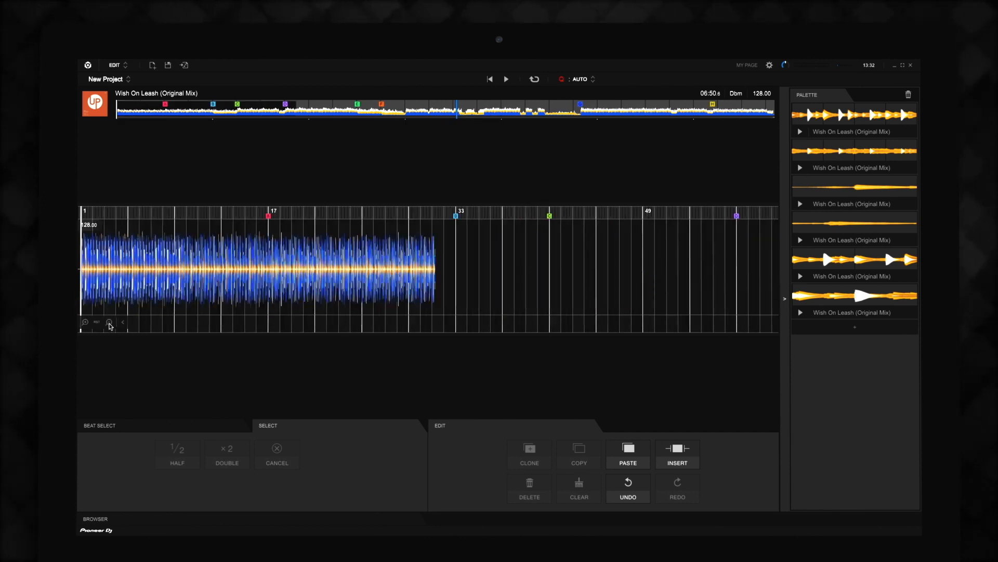
left_click_drag(82, 314, 551, 319)
left_click(109, 323)
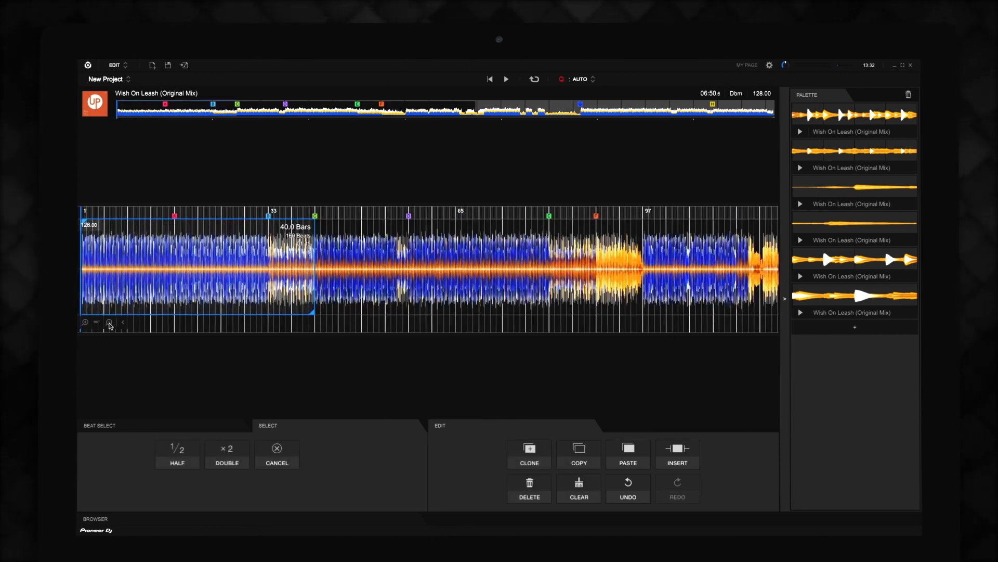
left_click(520, 461)
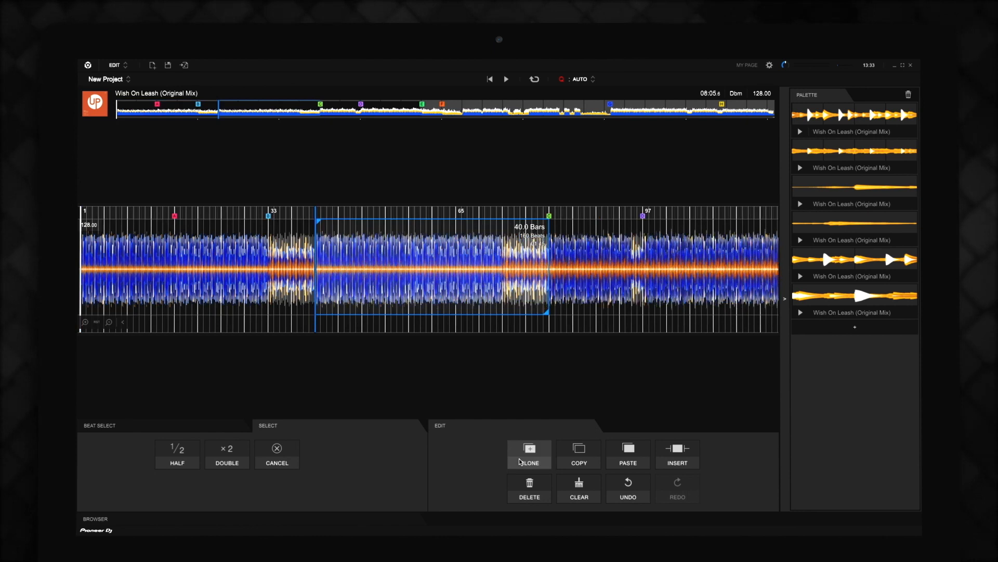
Step: Copy the eight bars starting at bar 73 and insert them at bar 81
left_click(86, 322)
left_click(86, 322)
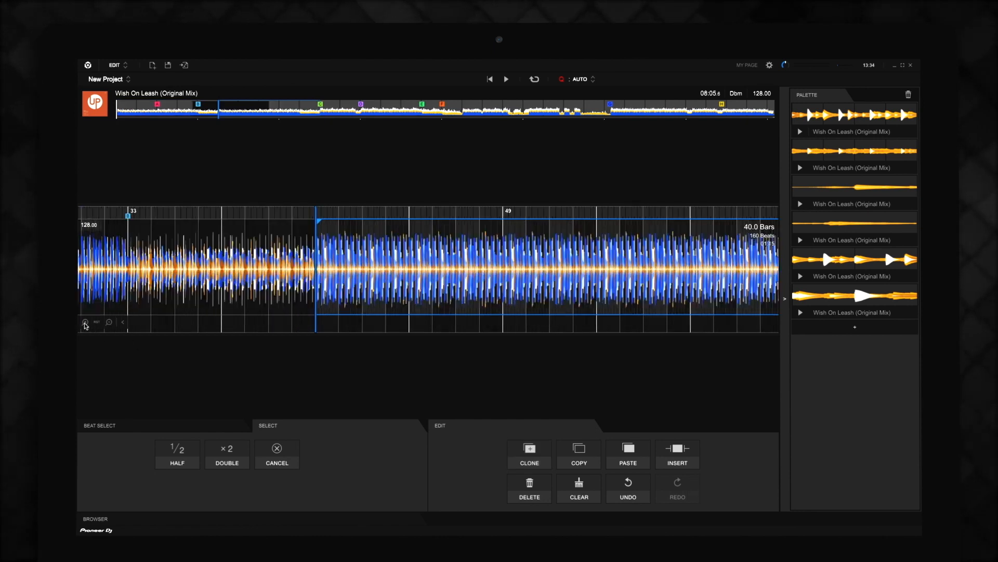
left_click_drag(685, 213, 215, 180)
left_click_drag(643, 215, 525, 215)
left_click_drag(426, 229, 613, 243)
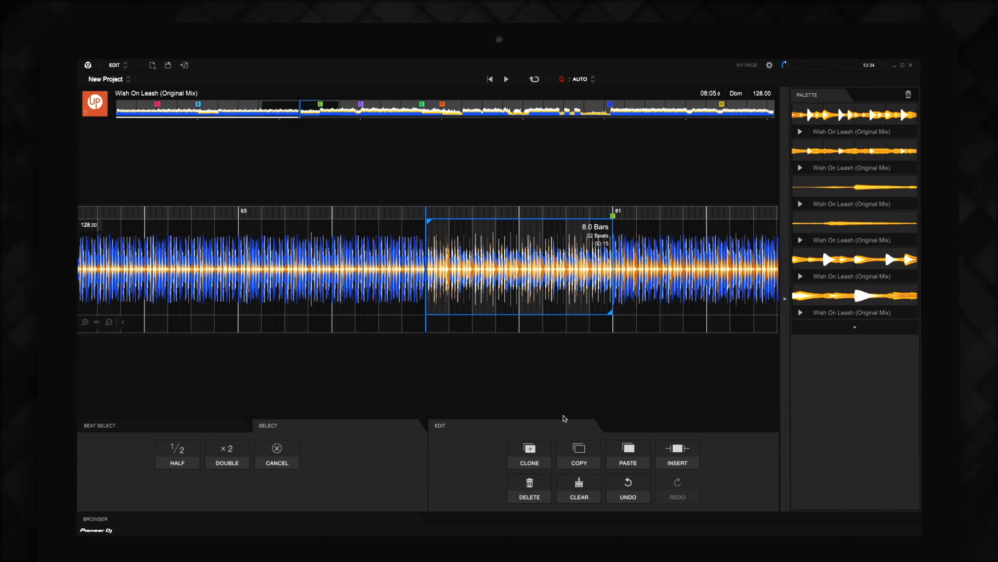
left_click(612, 309)
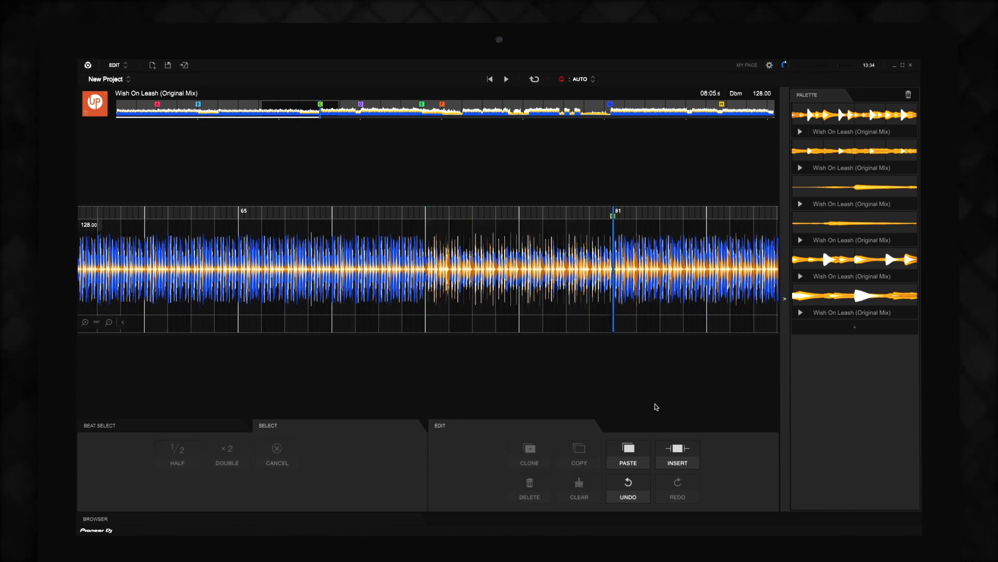
left_click(666, 448)
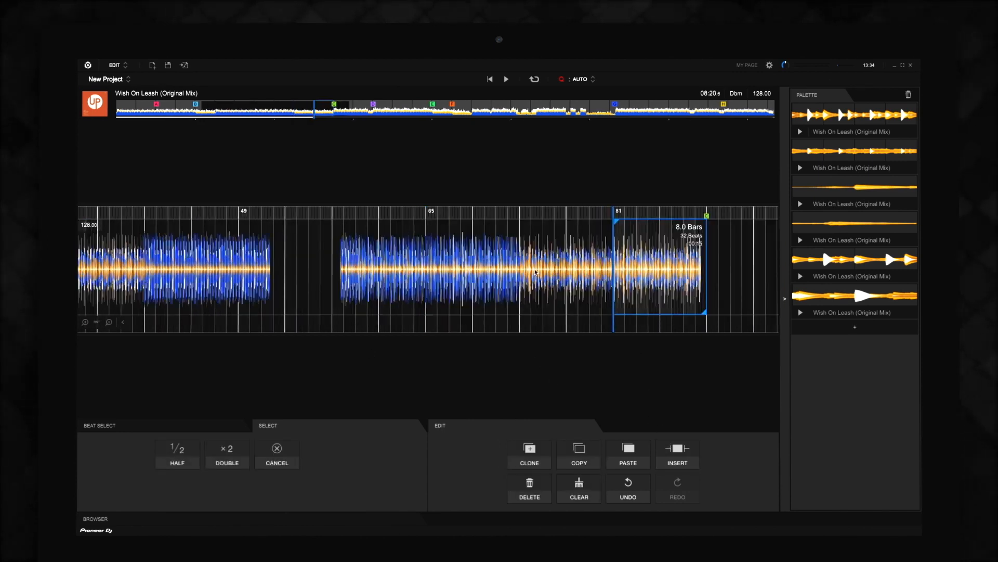
Step: Select the 12-bar breakdown starting at bar 191 and delete it
left_click(109, 322)
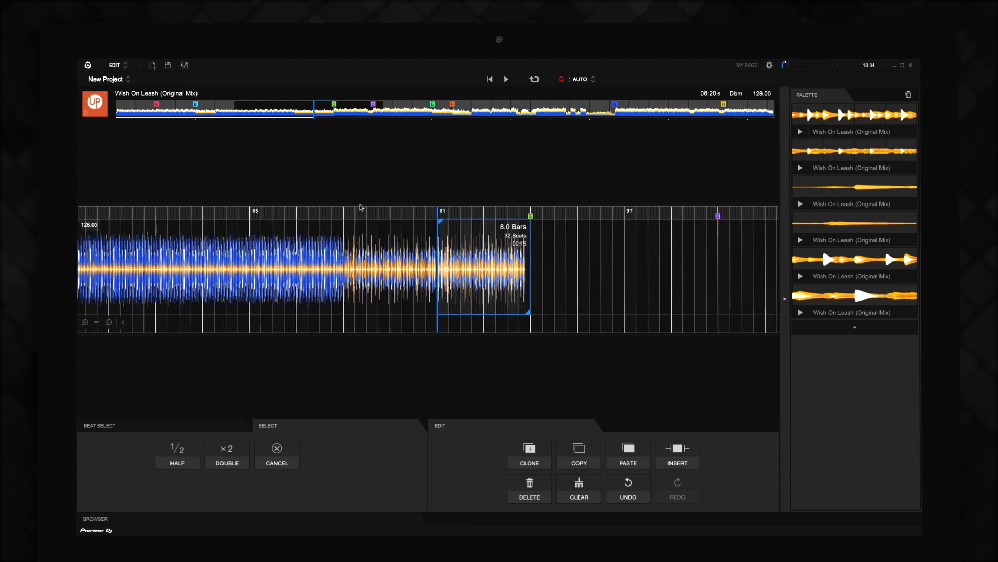
left_click(84, 322)
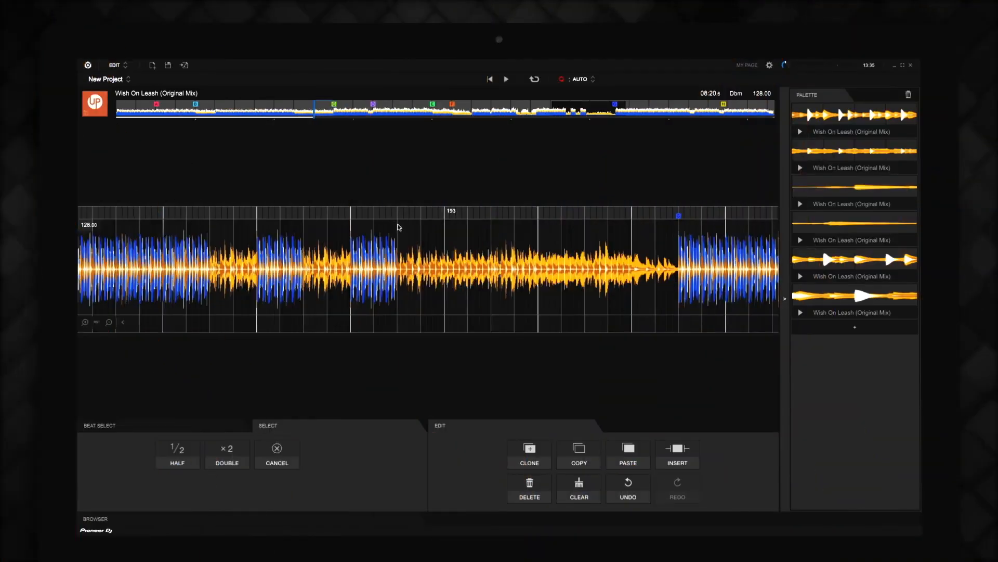
left_click(397, 227)
left_click_drag(399, 227, 684, 268)
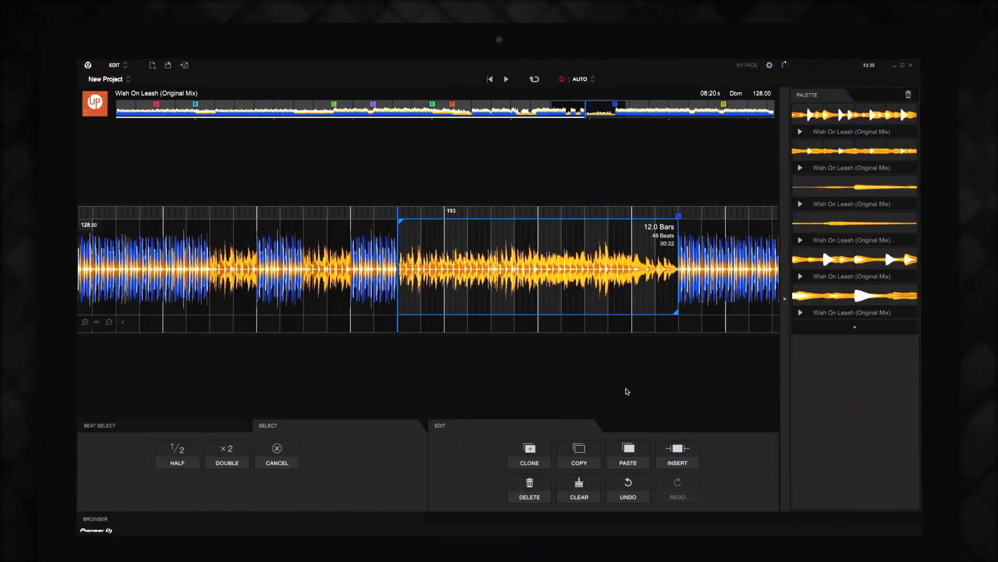
left_click(516, 494)
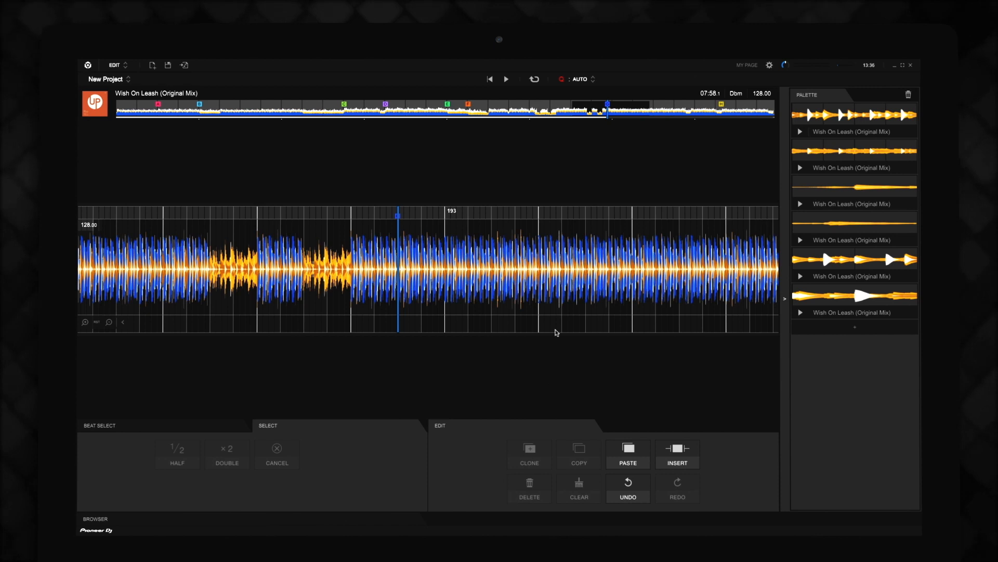
Step: Select the eight bars starting at bar 163 and delete them
left_click(546, 113)
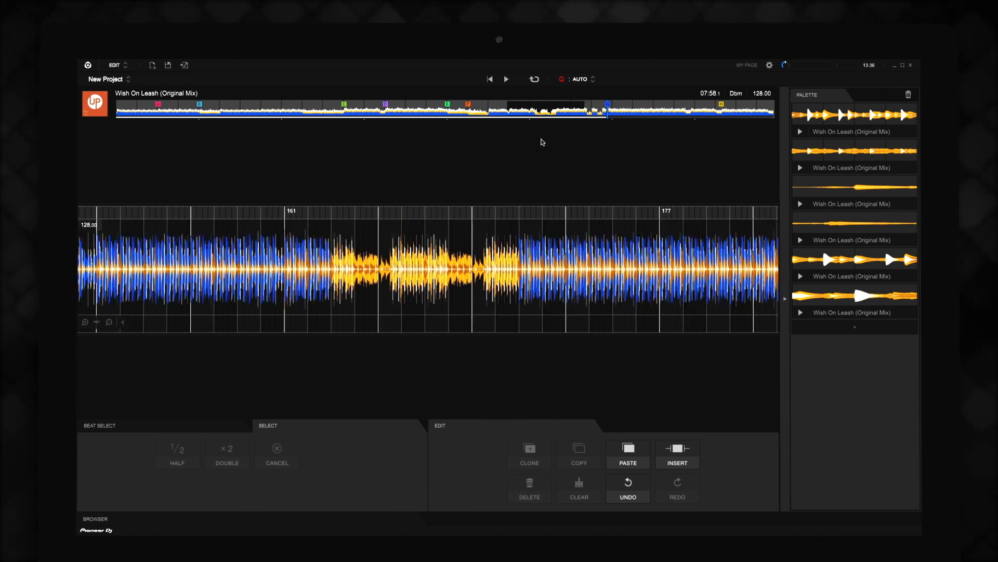
left_click_drag(331, 248, 518, 250)
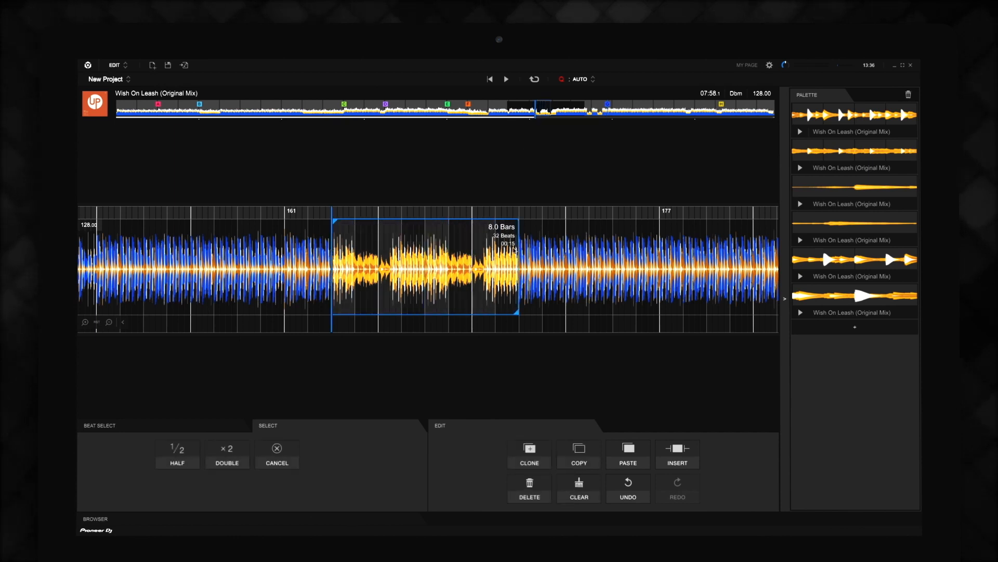
left_click(527, 495)
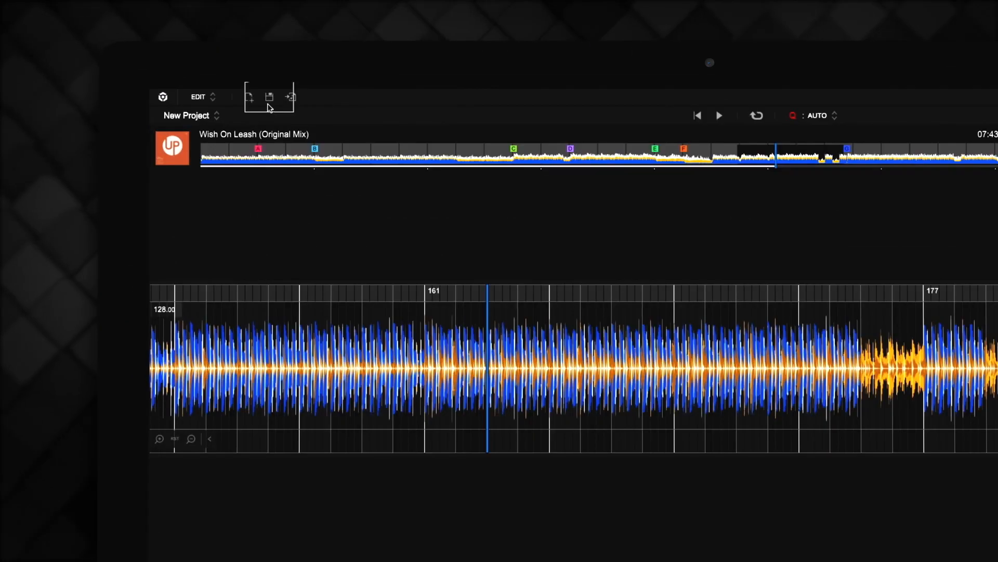
Step: Save the project as "Wish On Leash (Original Mix) (Edit) v03" in the Edit Projects folder
left_click(270, 97)
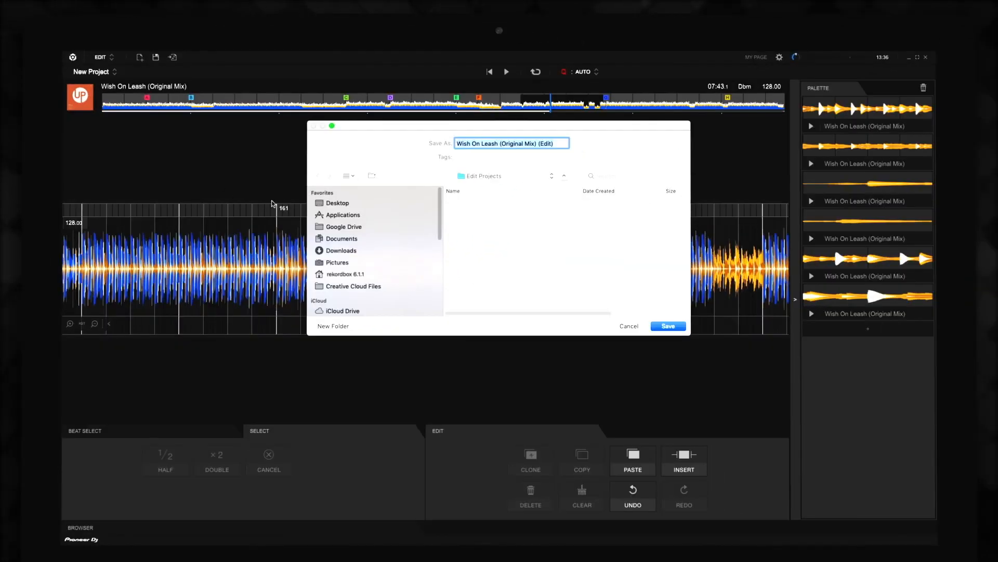
key("Right")
type("v02")
left_click(565, 143)
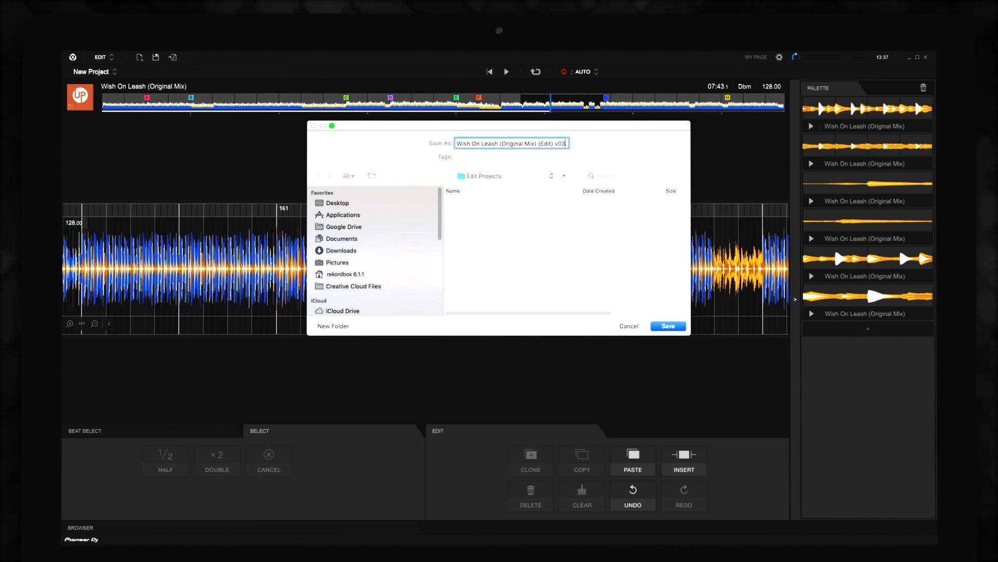
left_click(661, 327)
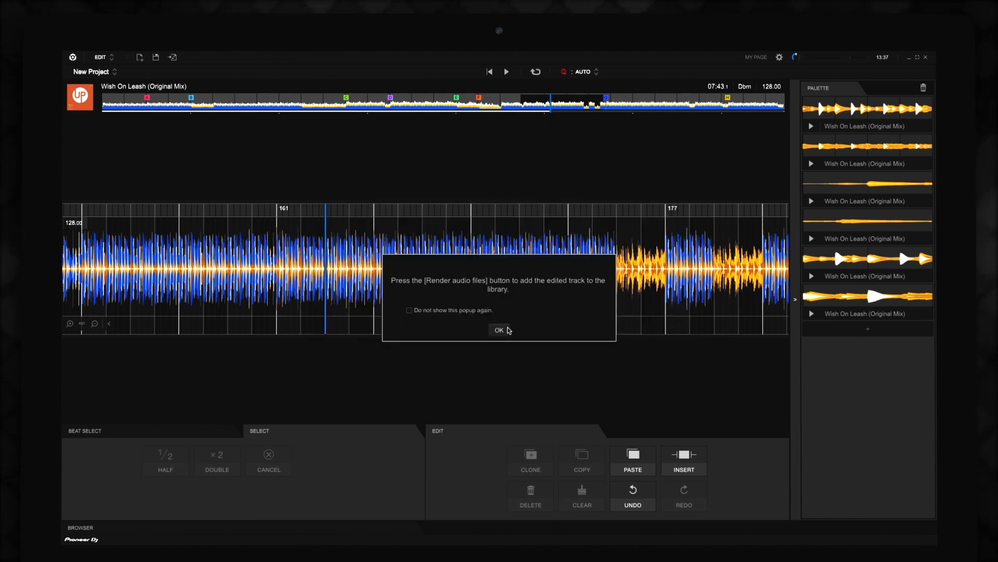
left_click(507, 330)
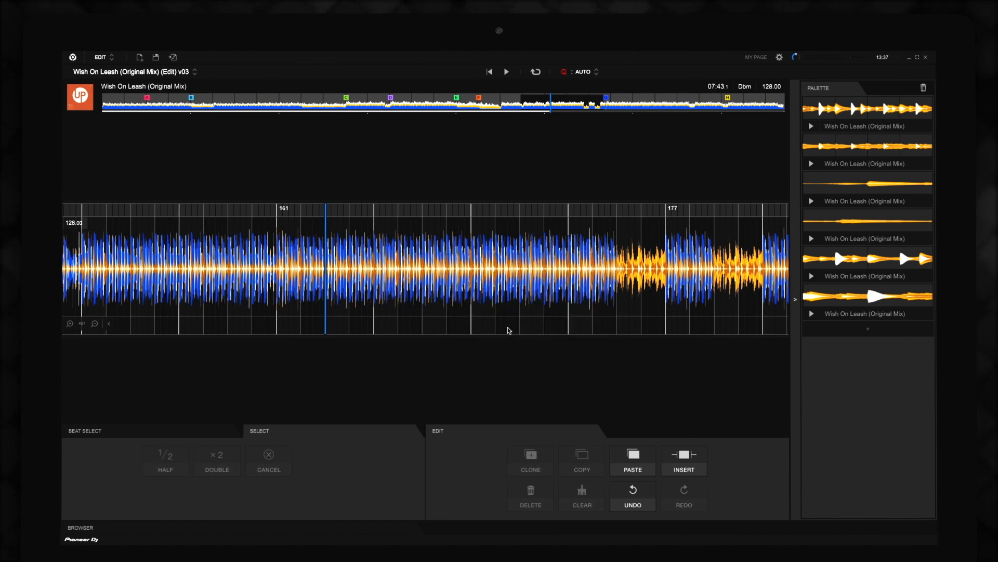
Step: Delete the 12 bars starting at bar 109 and a further eight-bar section earlier in the track
left_click(401, 103)
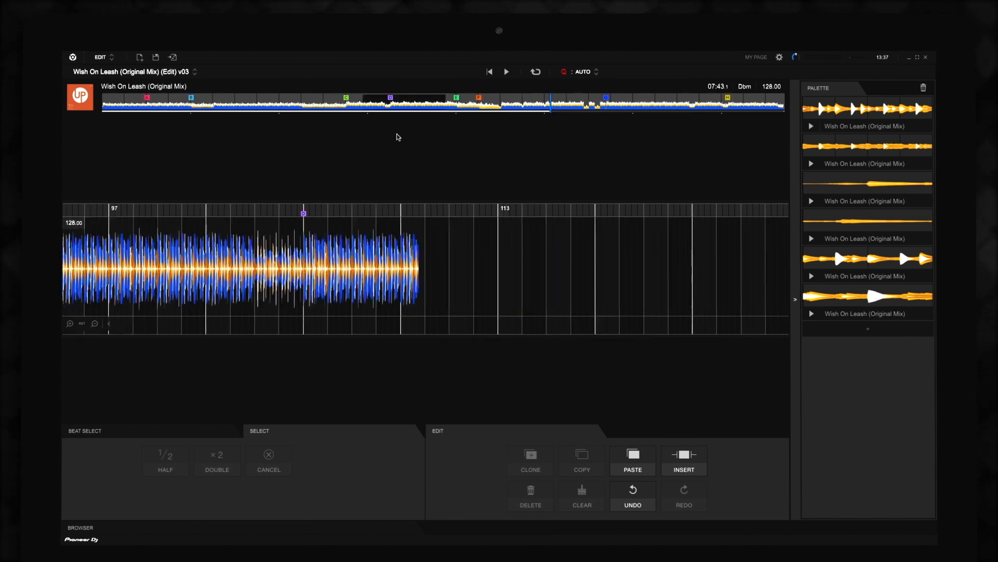
left_click_drag(401, 260, 667, 260)
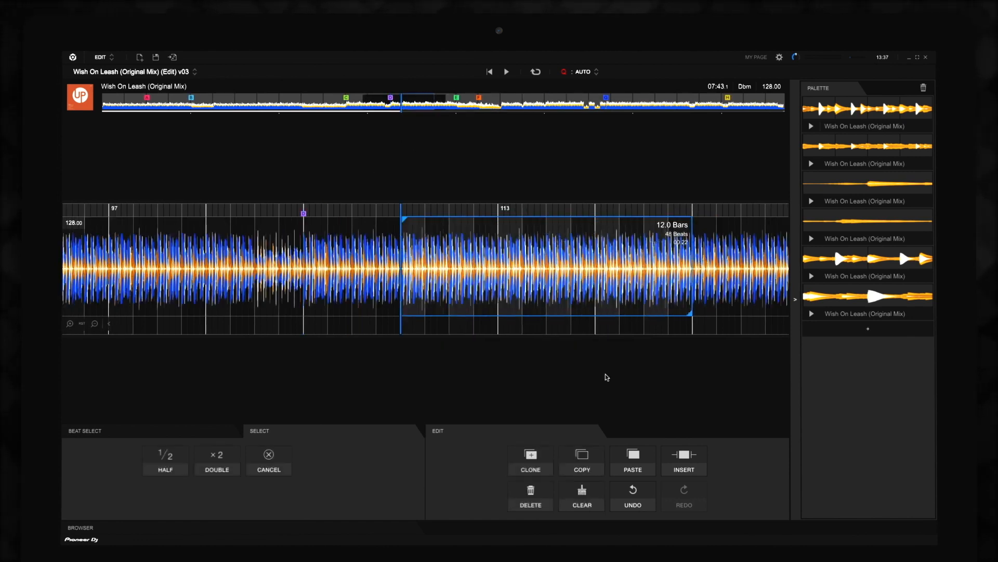
left_click(531, 494)
left_click_drag(428, 260, 617, 260)
left_click(531, 494)
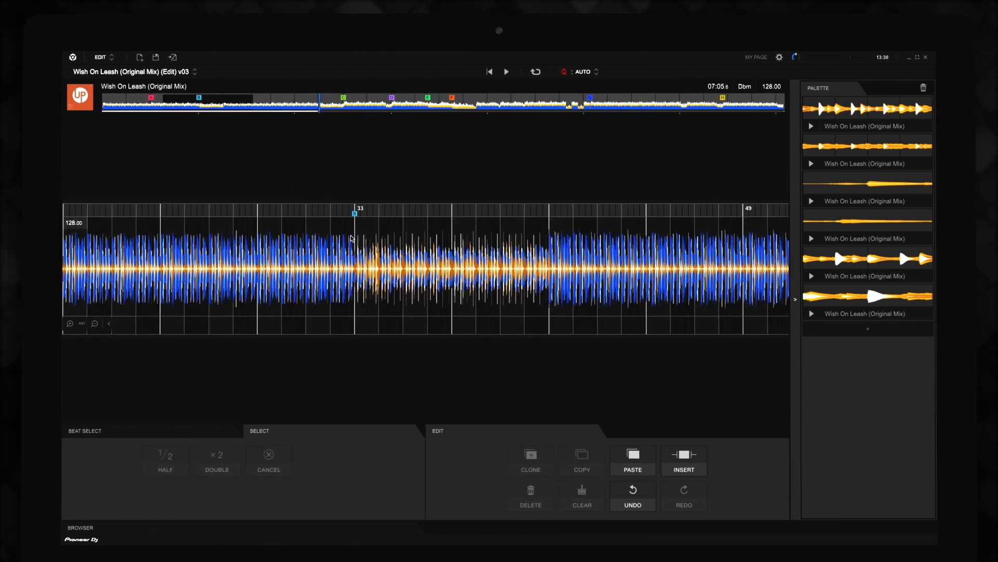
Step: Copy the four bars starting at bar 33 and insert them at bar 41
left_click_drag(354, 240, 448, 245)
left_click(578, 457)
left_click(550, 317)
left_click(680, 460)
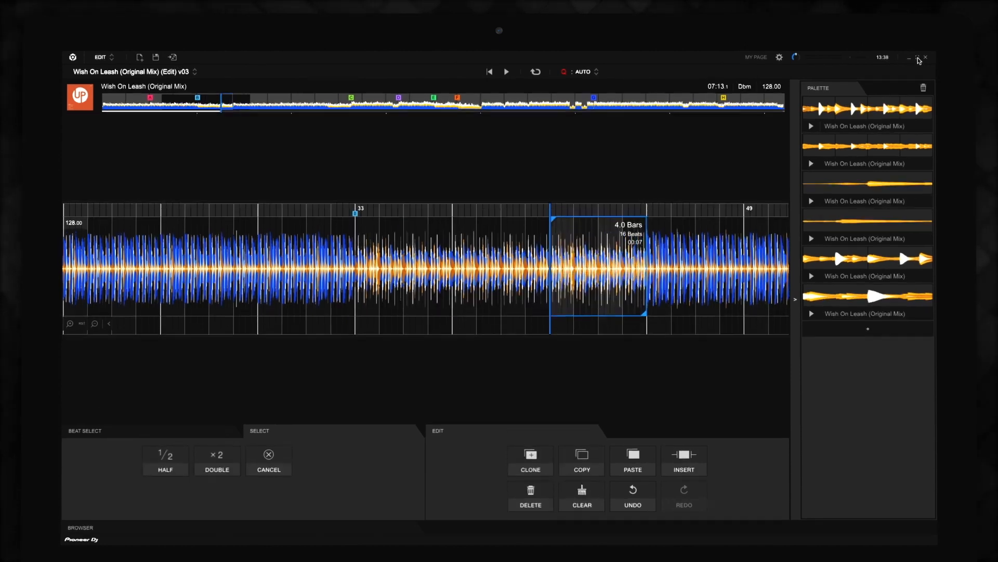
Step: Save the project as "Wish On Leash (Original Mix) (Edit) v04" in the Edit Projects folder
left_click(918, 58)
left_click(133, 56)
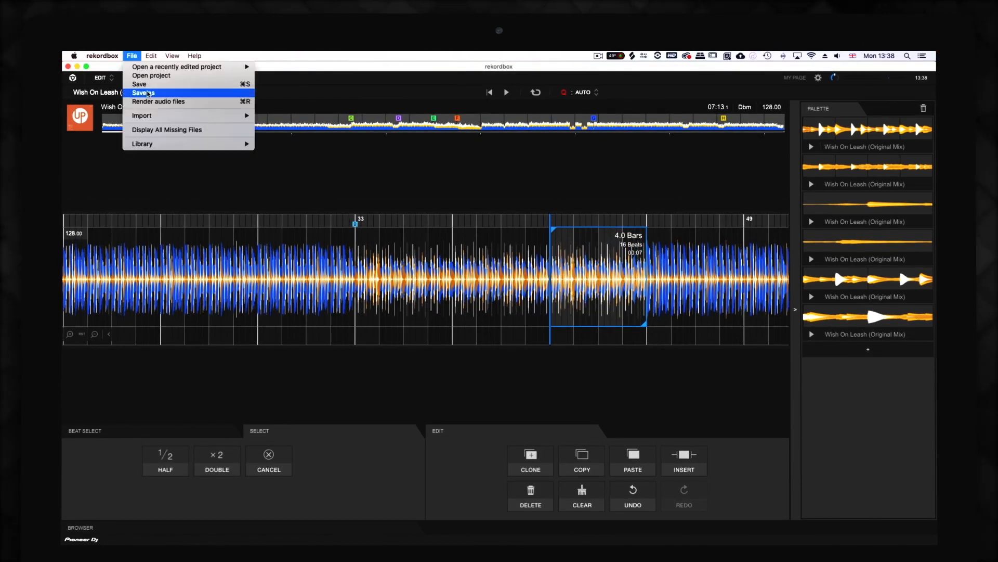
left_click(149, 96)
left_click(566, 151)
type("v03")
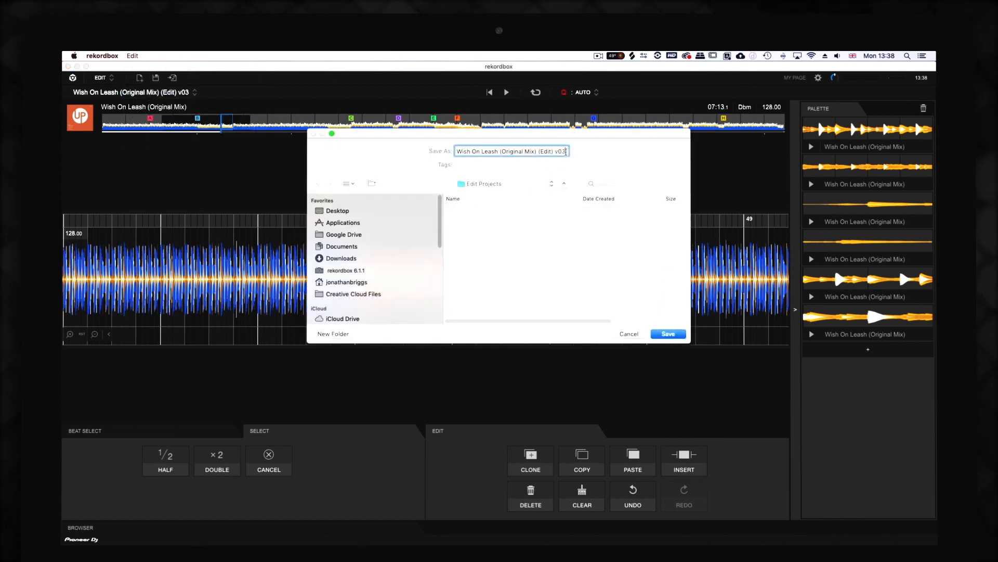
left_click(667, 334)
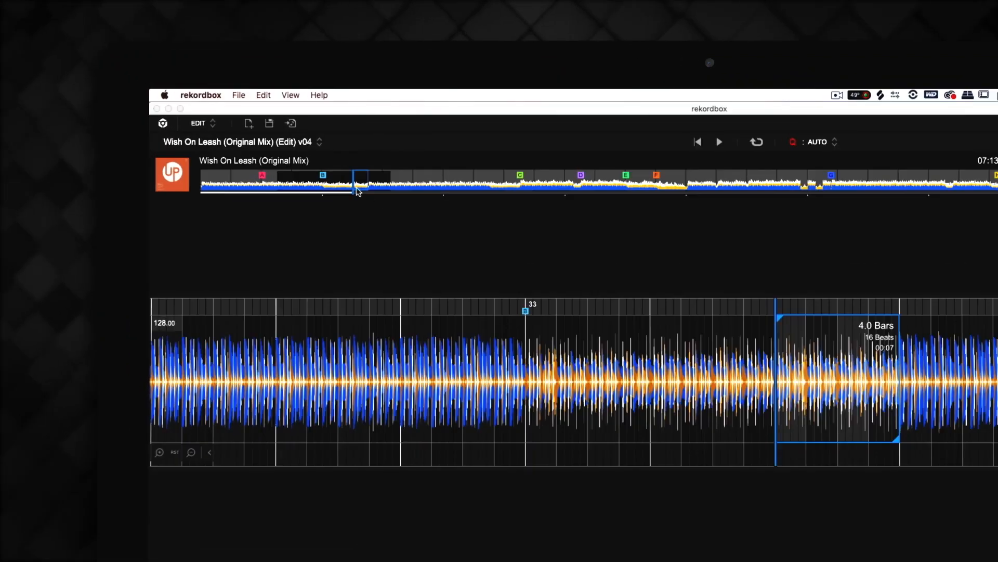
Step: Switch through the saved projects Green Dove Short Edit 2 and Killed Kassette - Gonna Make You (Edit) v2, ending on Wish On Leash (Edit) v03
left_click(186, 92)
left_click(306, 246)
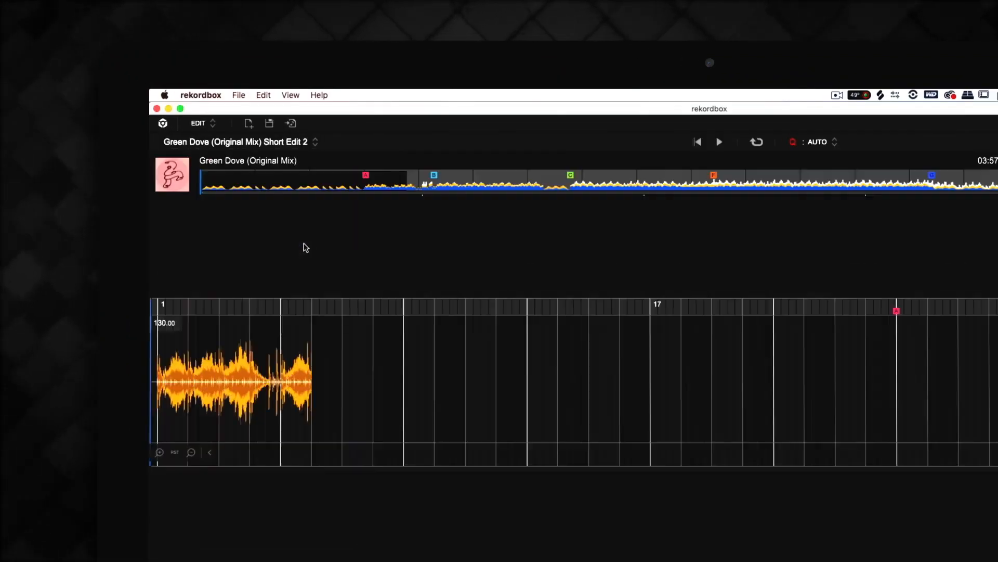
left_click(294, 144)
left_click(297, 301)
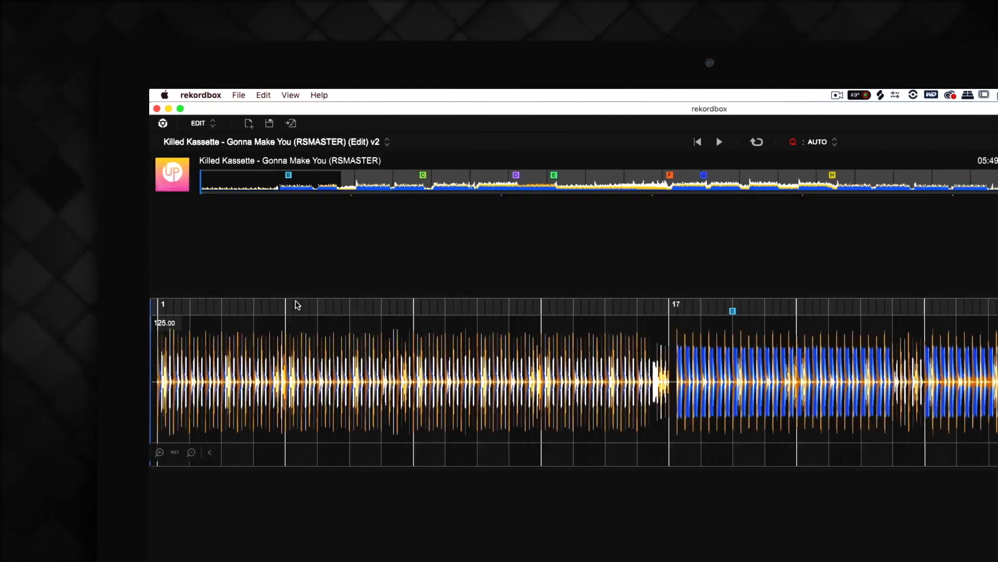
left_click(298, 144)
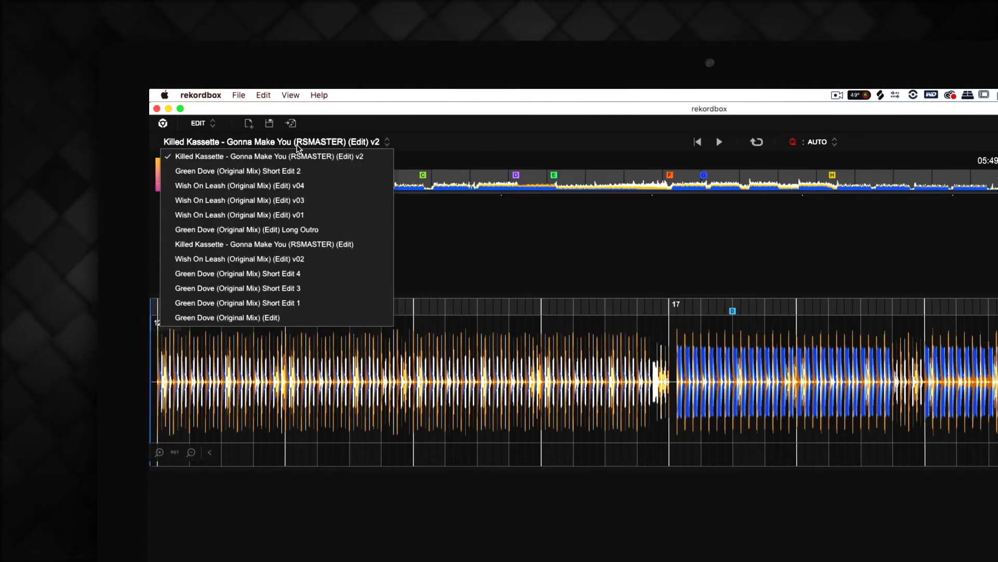
left_click(304, 200)
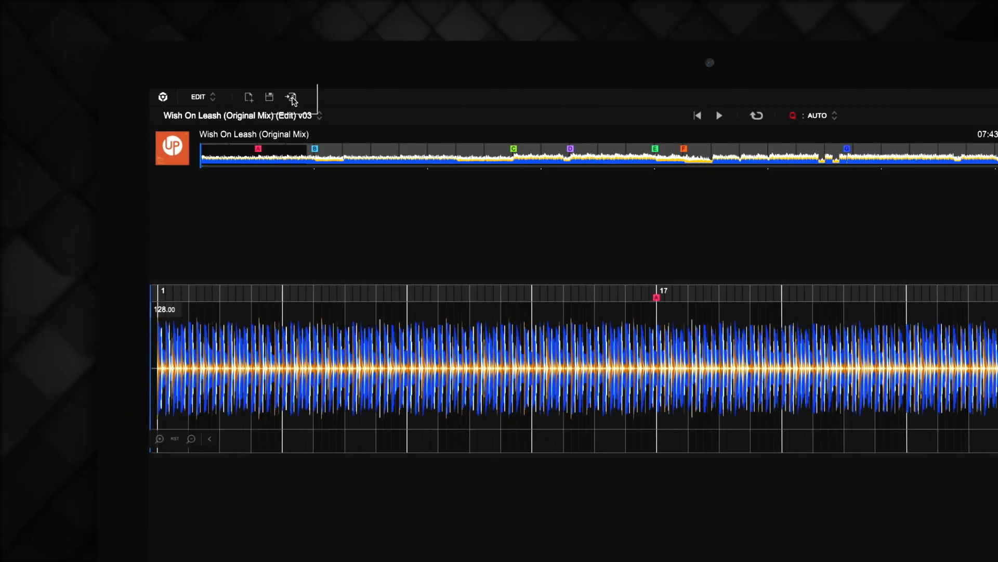
Step: Render the Wish On Leash (Edit) v03 project as a 48 kHz .WAV file, showing the track in the collection after render
left_click(292, 99)
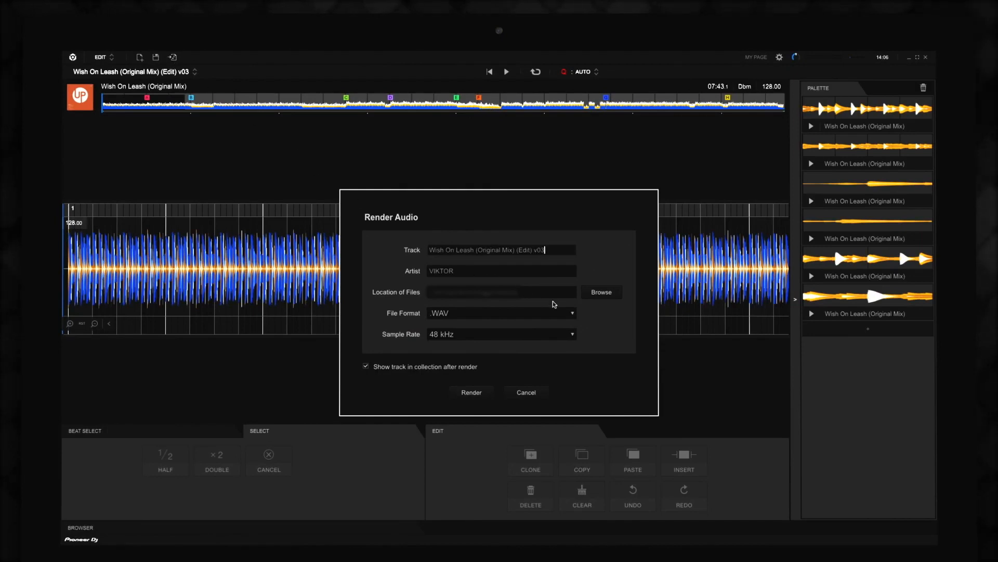
left_click(575, 314)
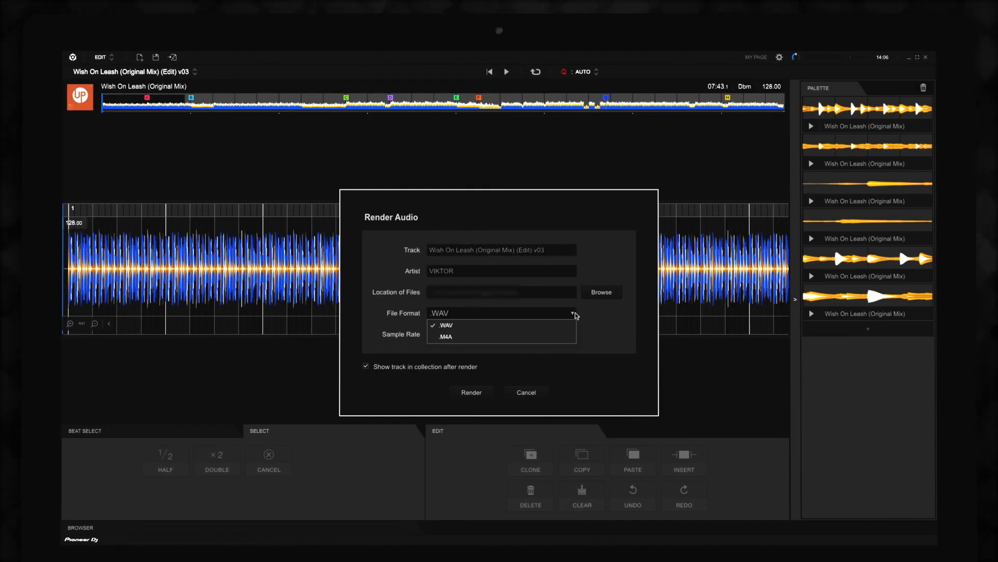
left_click(574, 313)
left_click(574, 334)
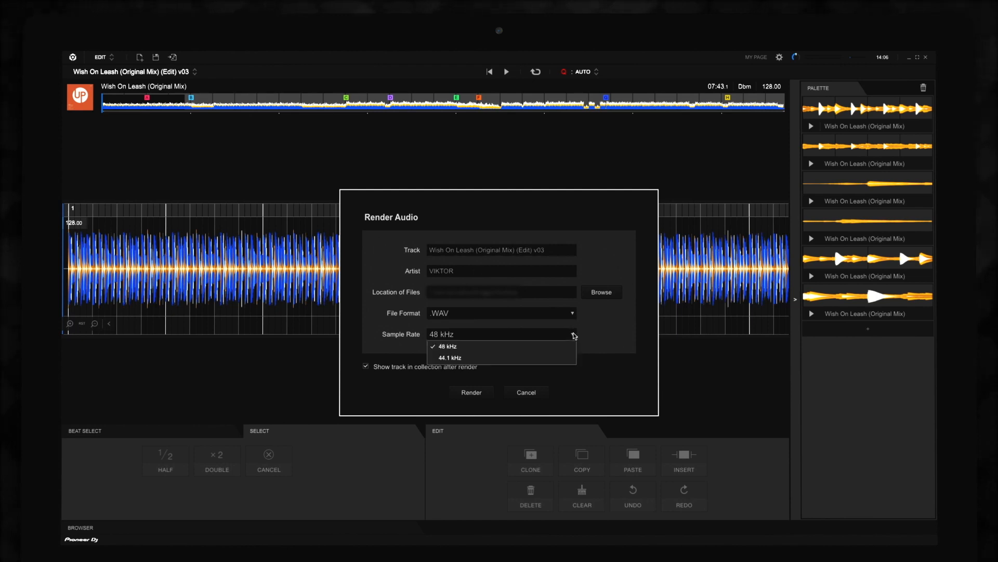
left_click(575, 335)
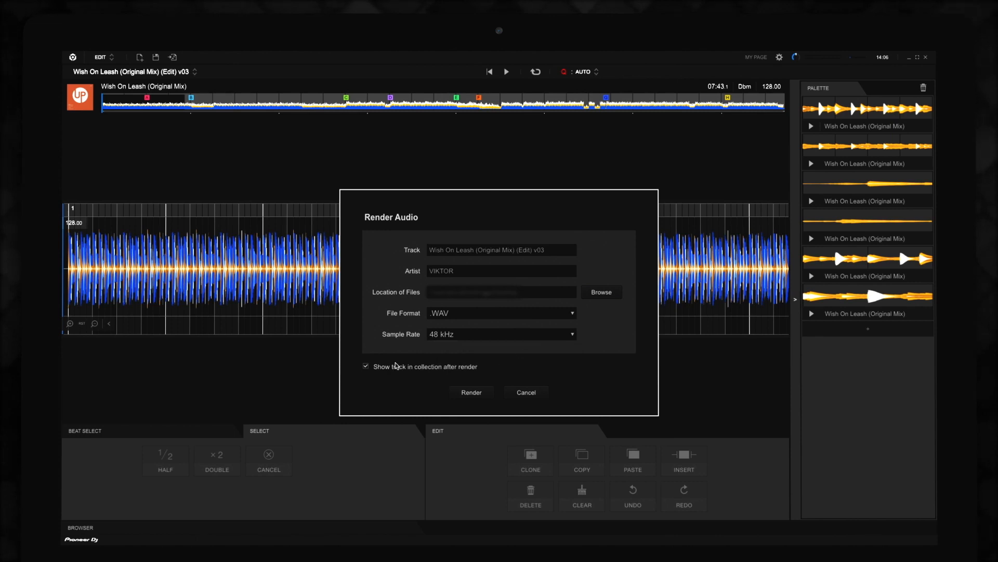
left_click(366, 367)
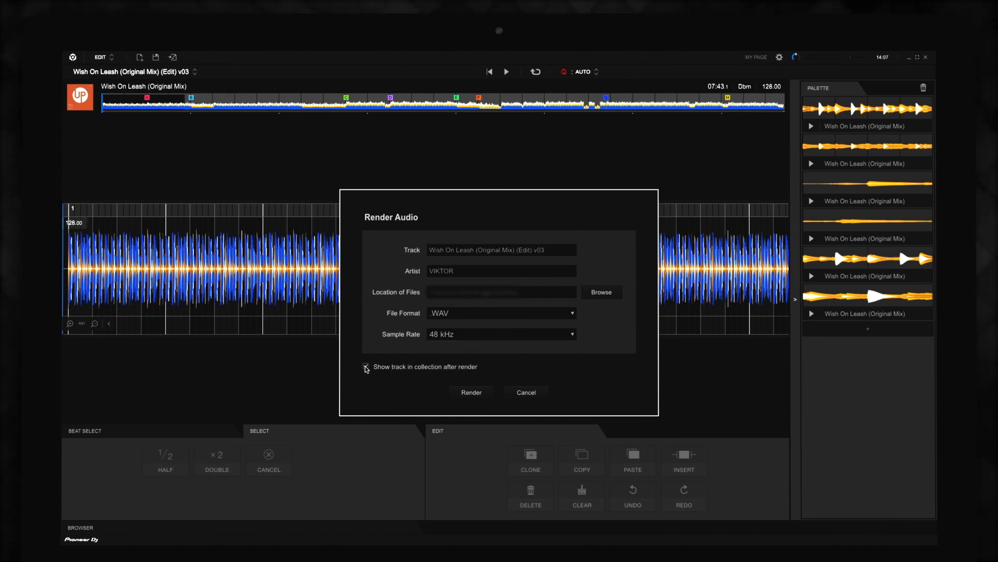
left_click(463, 394)
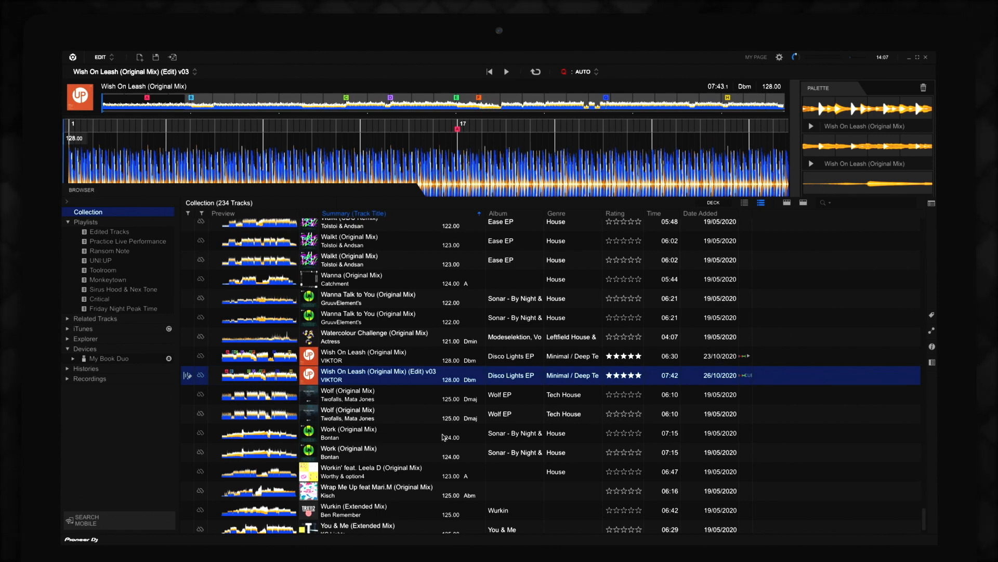
Step: Add the rendered Wish On Leash (Edit) v03 track to the Edited Tracks playlist and open that playlist in Performance mode
left_click_drag(331, 375, 143, 235)
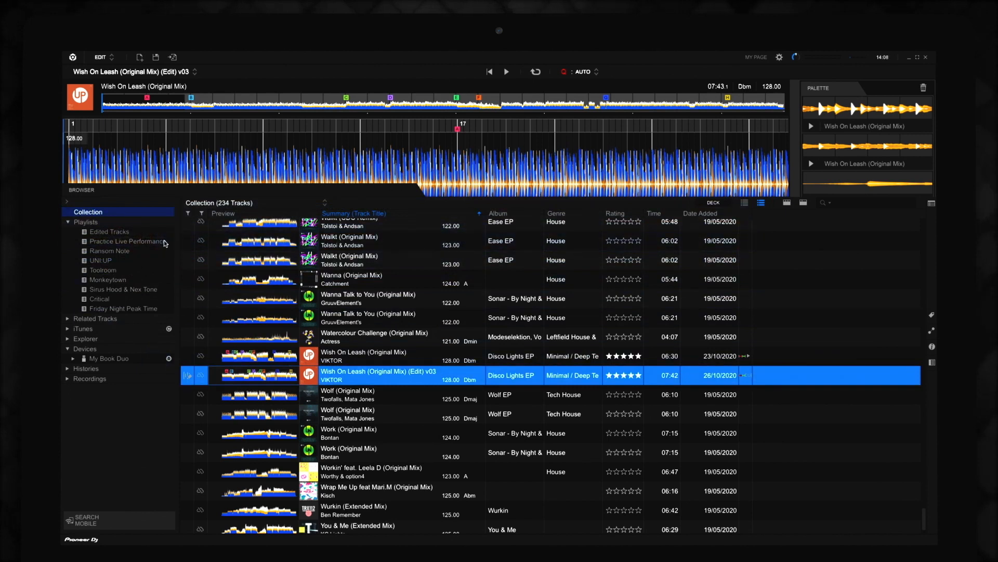
left_click(102, 57)
left_click(117, 78)
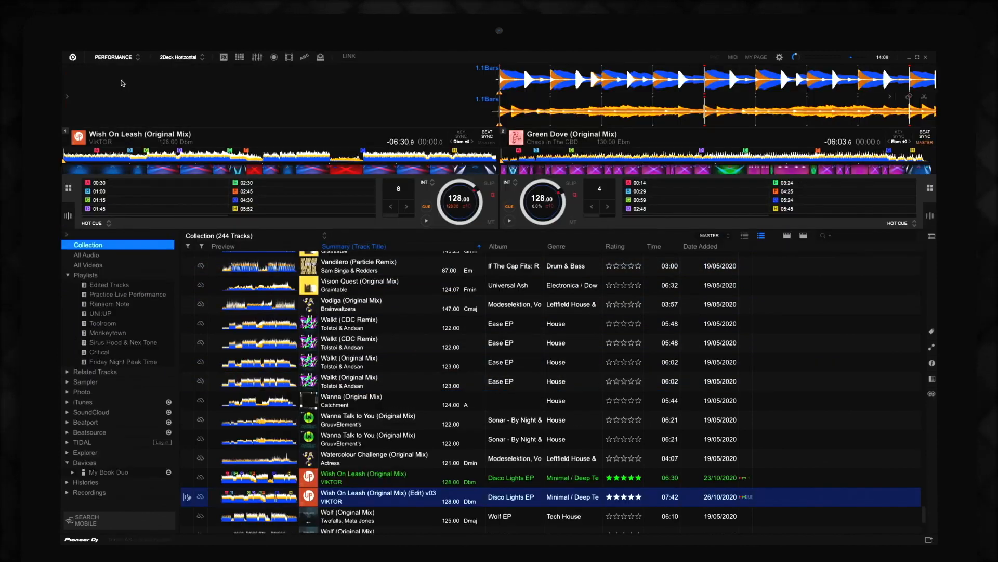
left_click(110, 284)
left_click(489, 290)
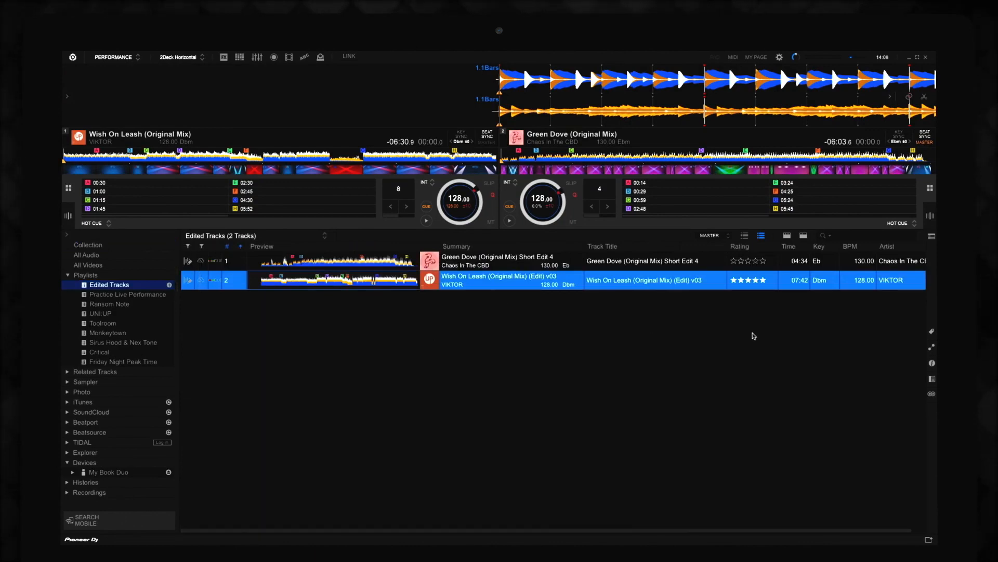
Step: Check the Same Artist related tracks for Wish On Leash (Edit) v03 and Green Dove Short Edit 4
left_click(931, 347)
left_click(932, 347)
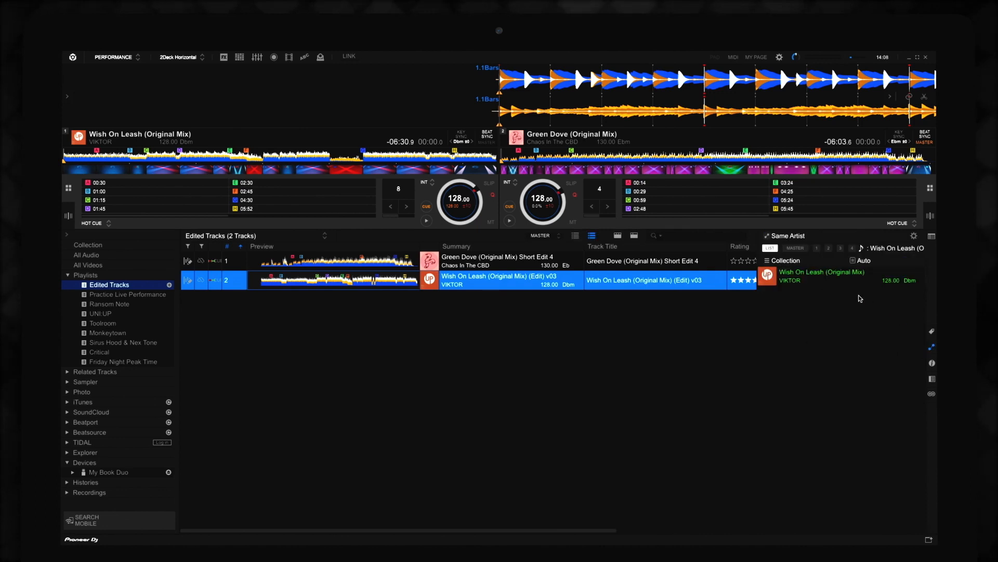
left_click(844, 285)
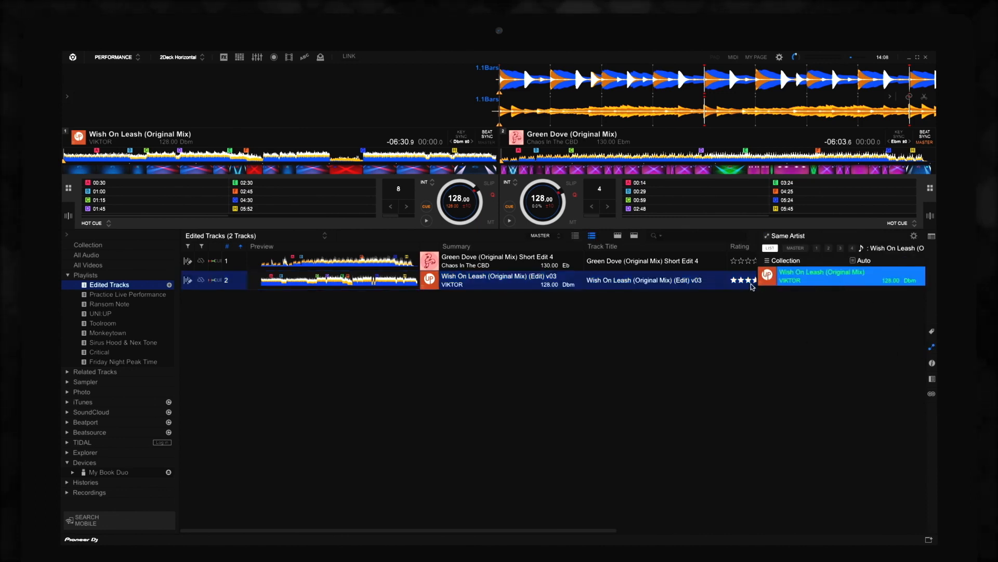
left_click(527, 267)
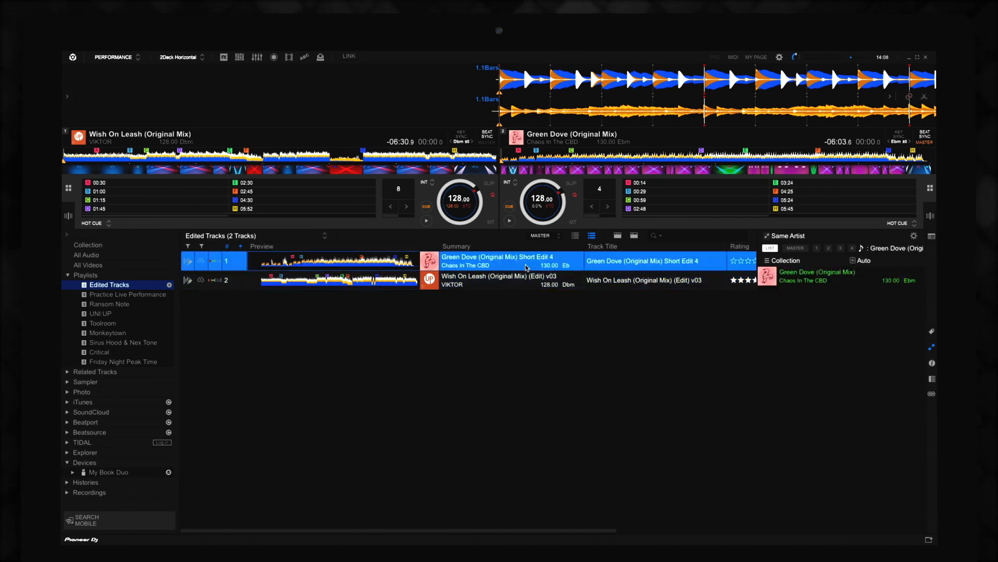
left_click(826, 290)
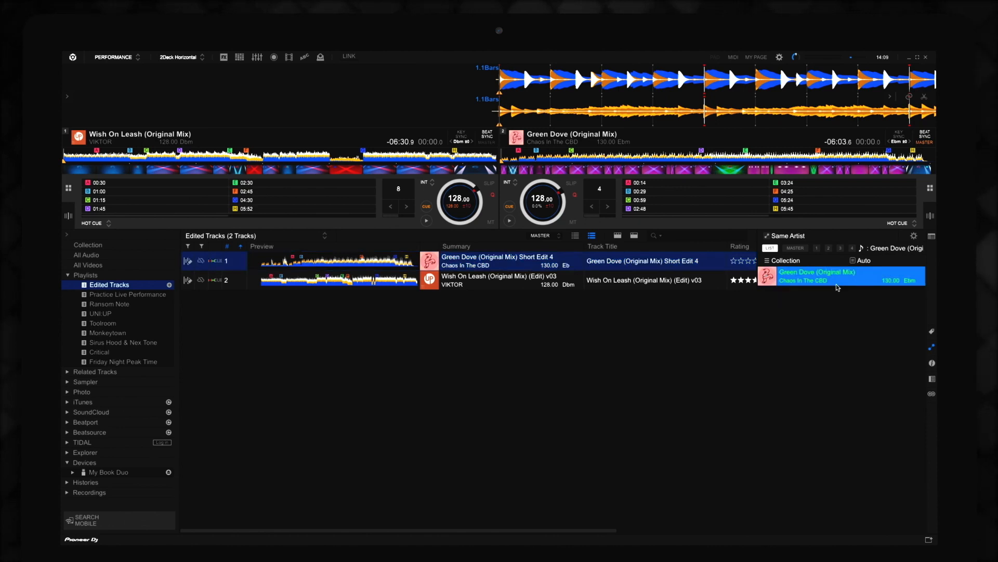
Step: Export the Wish On Leash (Edit) v03 track to the My Book Duo device and acknowledge the hot cue notice
left_click(510, 283)
right_click(511, 283)
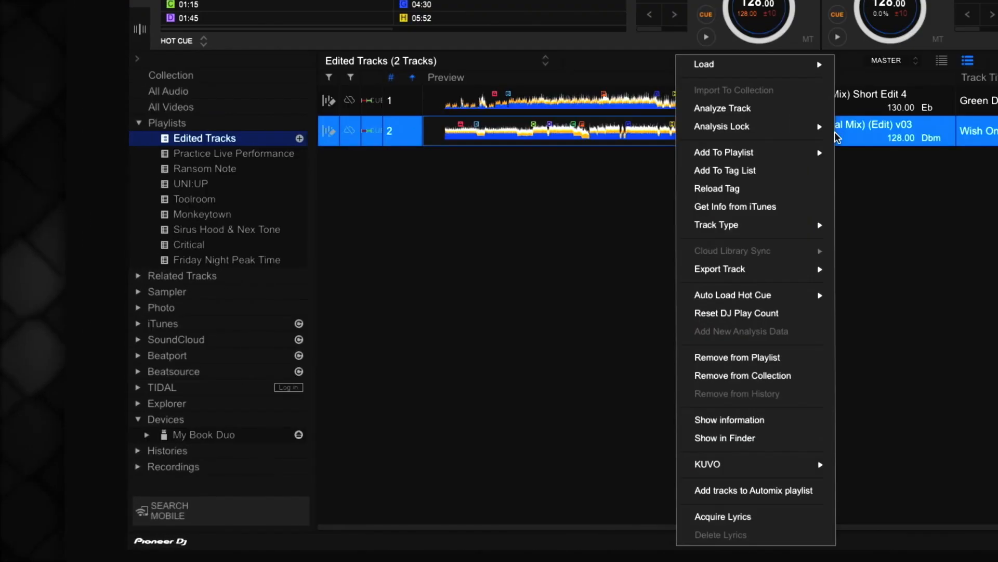
mouse_move(798, 269)
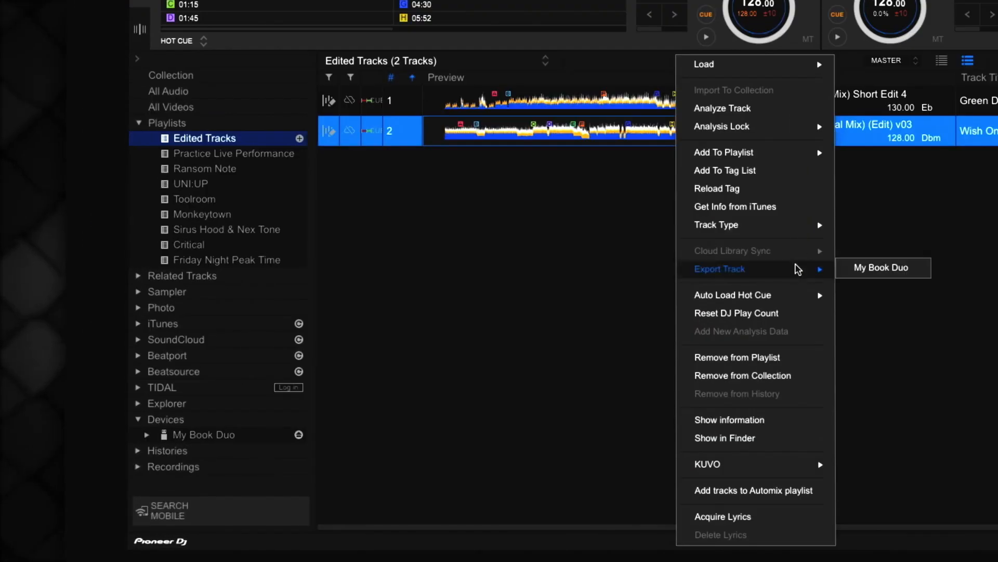
left_click(862, 269)
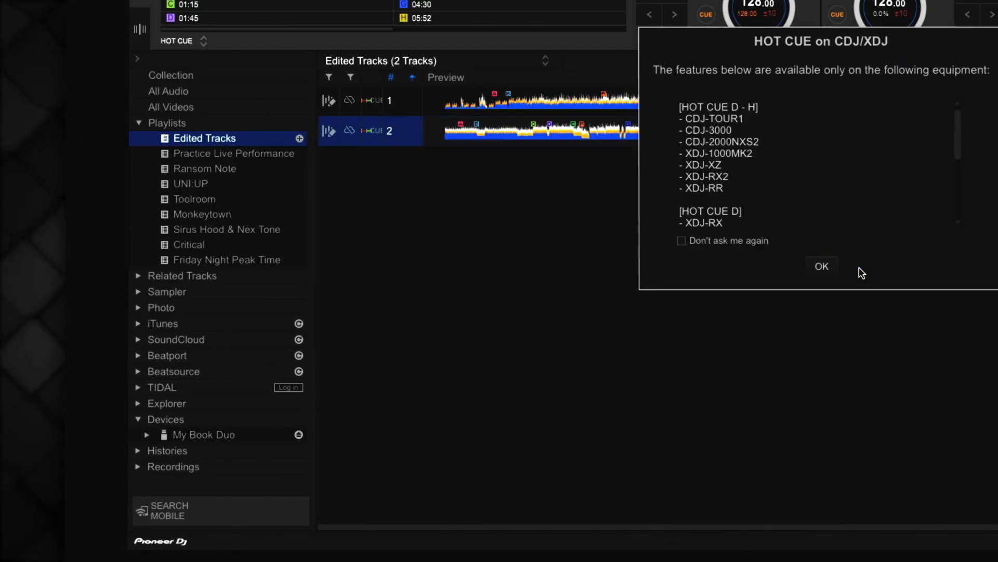
left_click(829, 266)
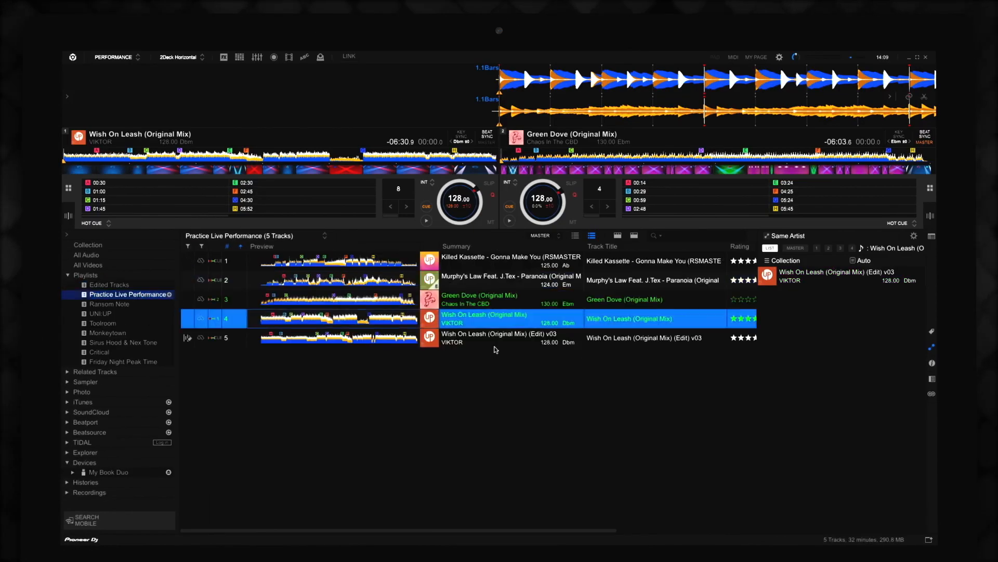
Step: Load Wish On Leash (Edit) v03 on deck 1 and Killed Kassette - Gonna Make You on deck 2, with Key Sync on
left_click_drag(494, 339, 399, 178)
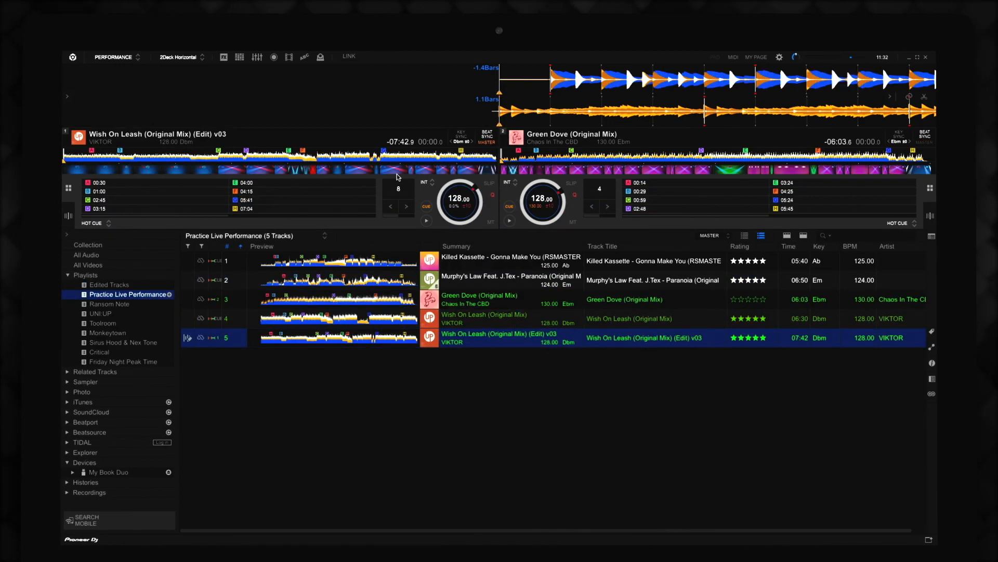
left_click_drag(473, 254, 542, 216)
left_click(460, 136)
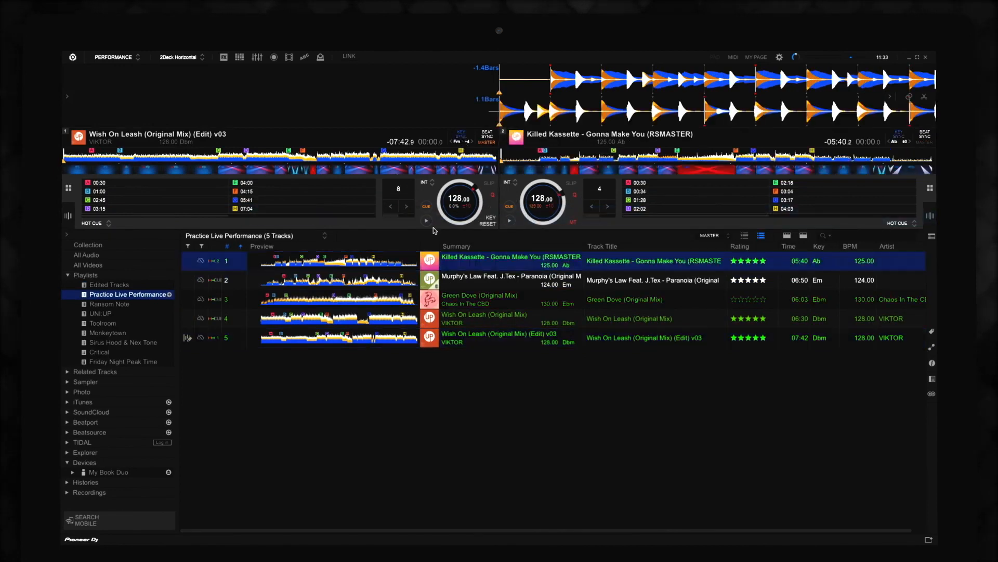
Step: Play deck 1, jump to its 00:30 and 05:41 hot cues, and start deck 2 from its 00:34 hot cue
left_click(426, 221)
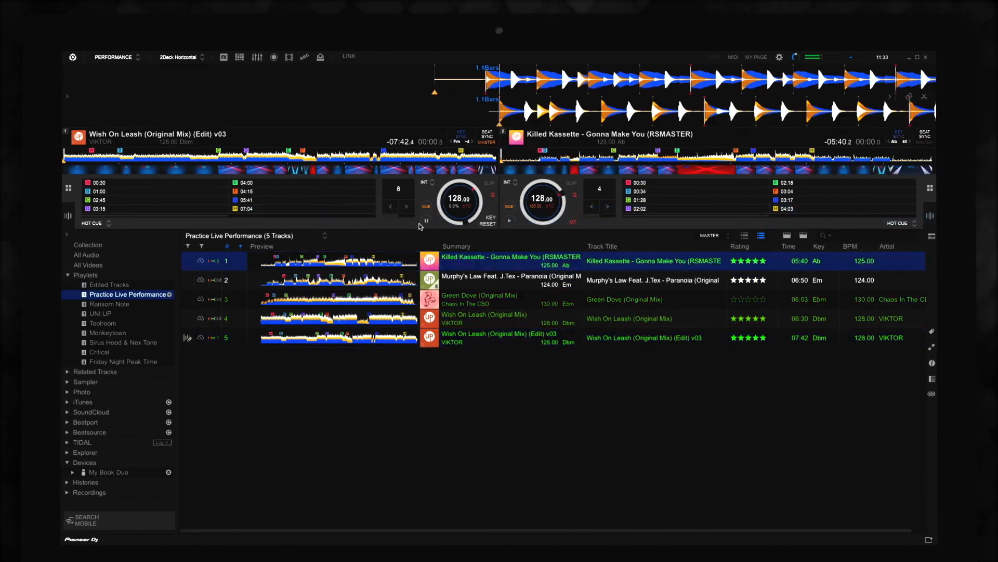
left_click(143, 184)
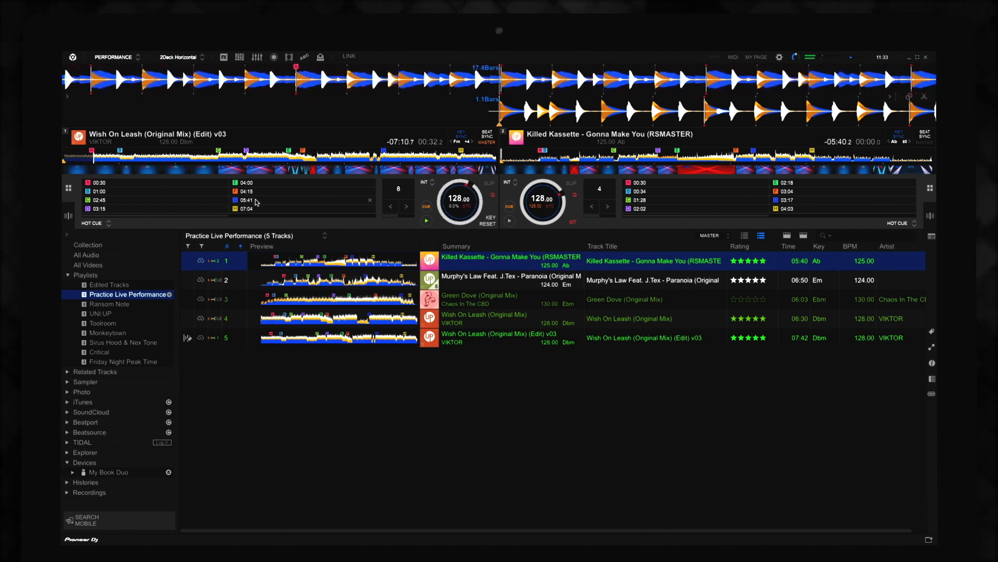
left_click(258, 200)
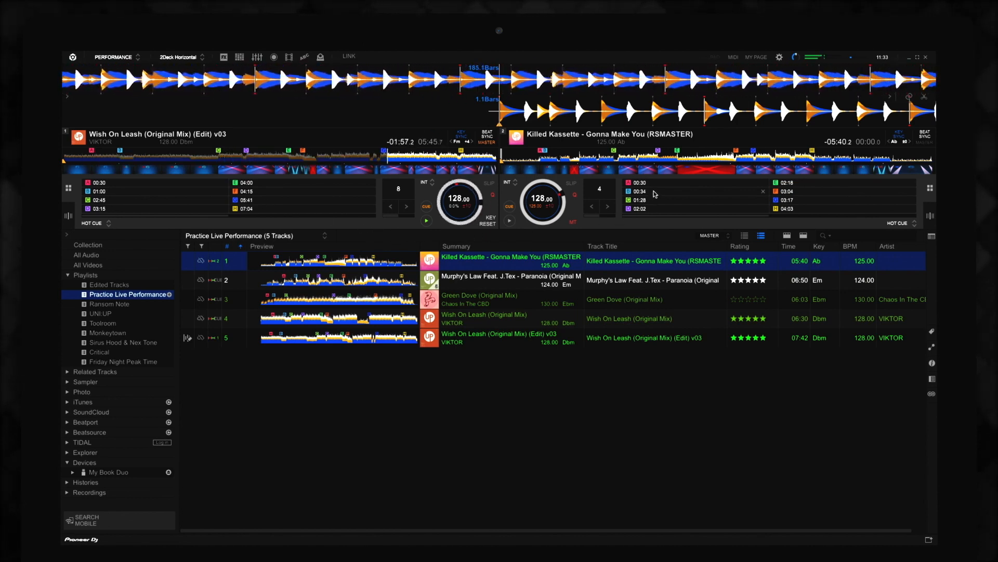
left_click(653, 191)
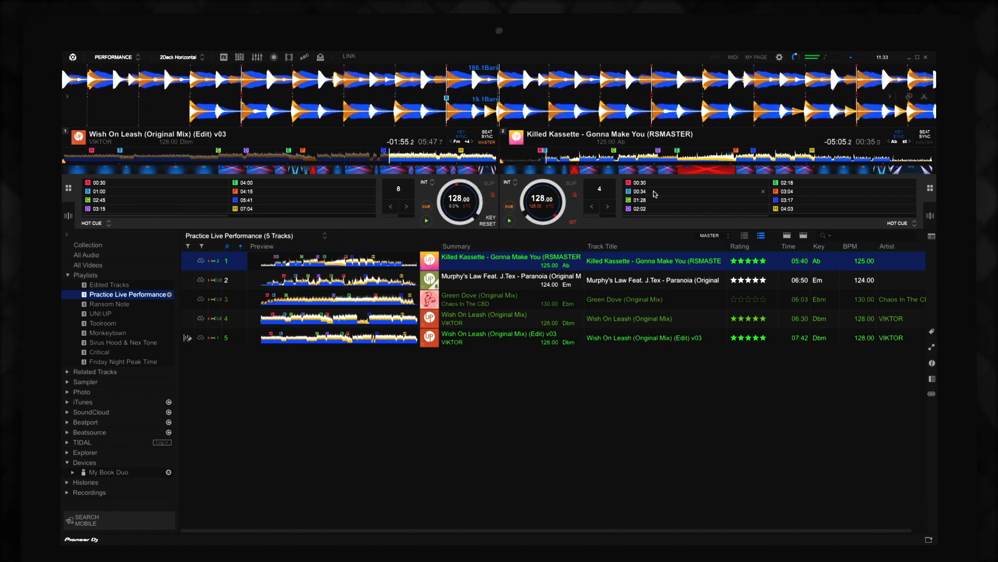